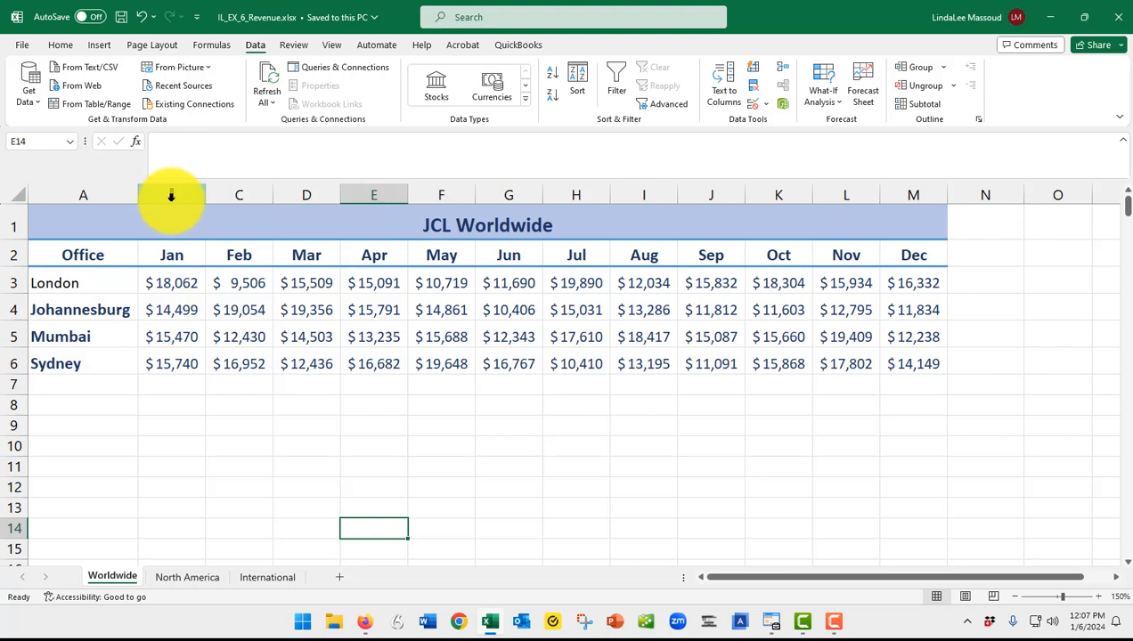
Select the adjacent month columns B through M on the Worldwide sheet and clear the selection.
click(171, 195)
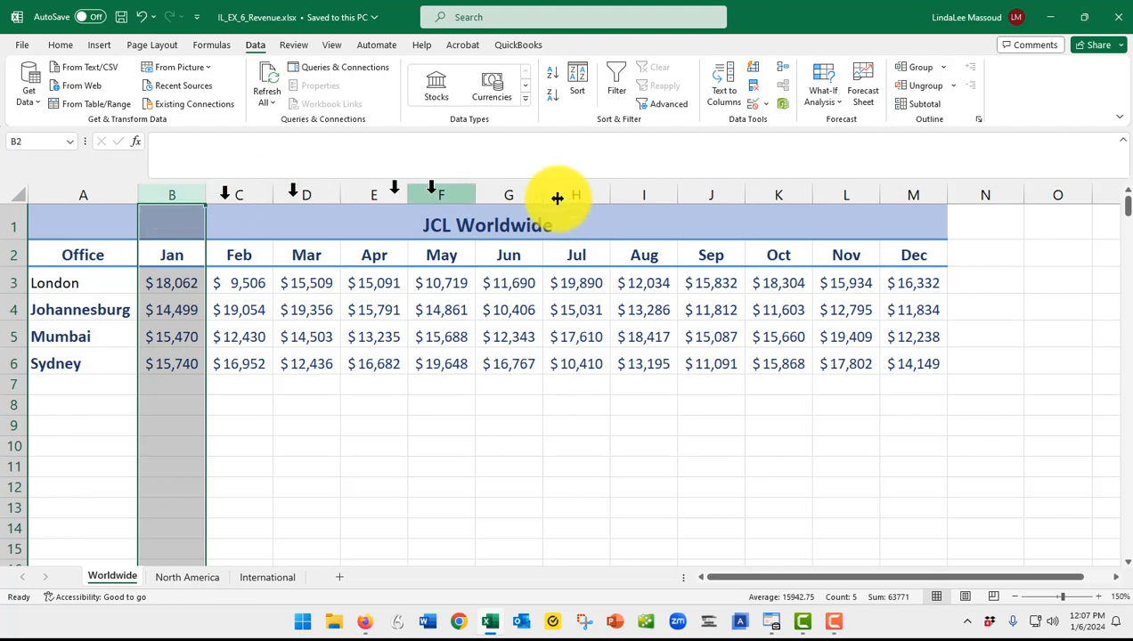
shift+click(909, 196)
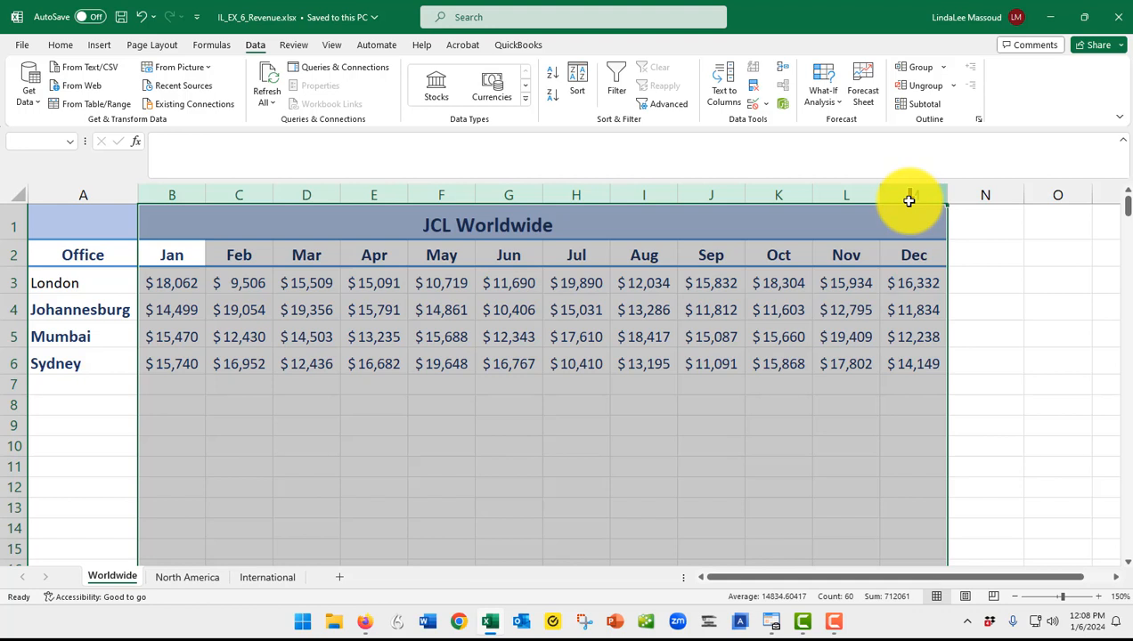
click(388, 408)
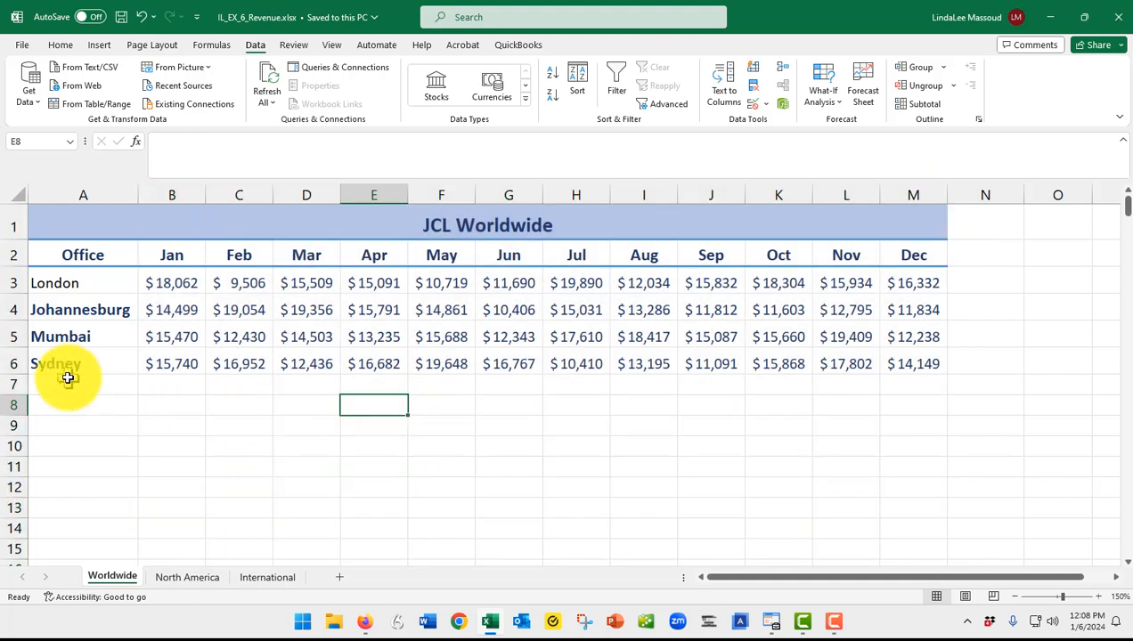
Select the adjacent office rows 3 through 6, London to Sydney, and clear the selection.
click(14, 281)
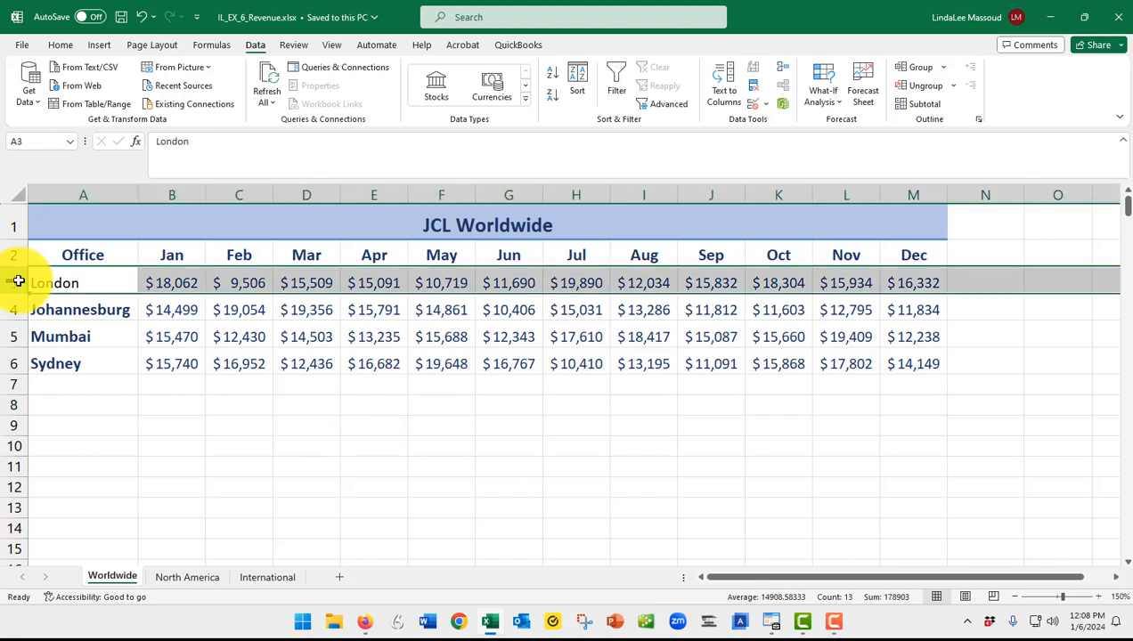
shift+click(14, 362)
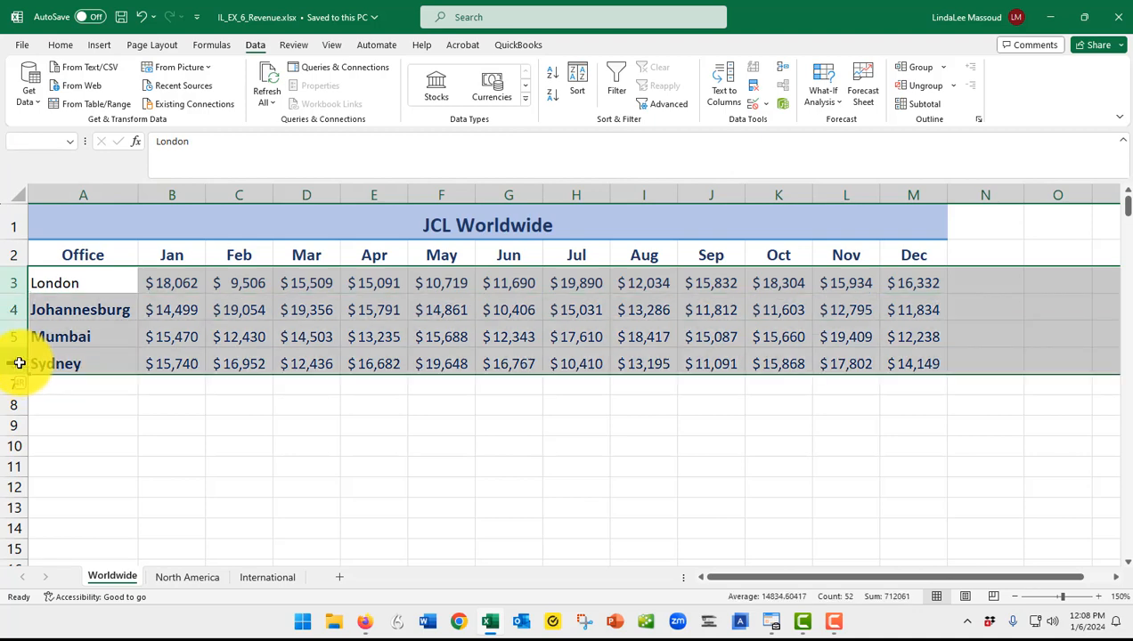
click(119, 357)
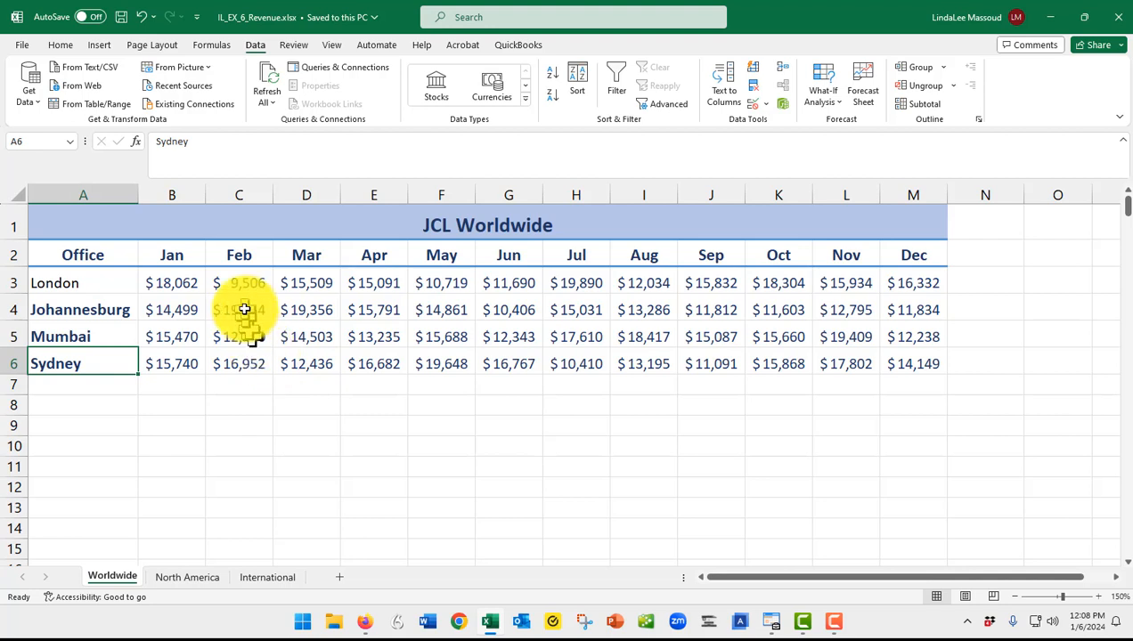
Try to select the non-adjacent columns B, D, F, H and J, undo, and return to the Worldwide sheet.
click(175, 198)
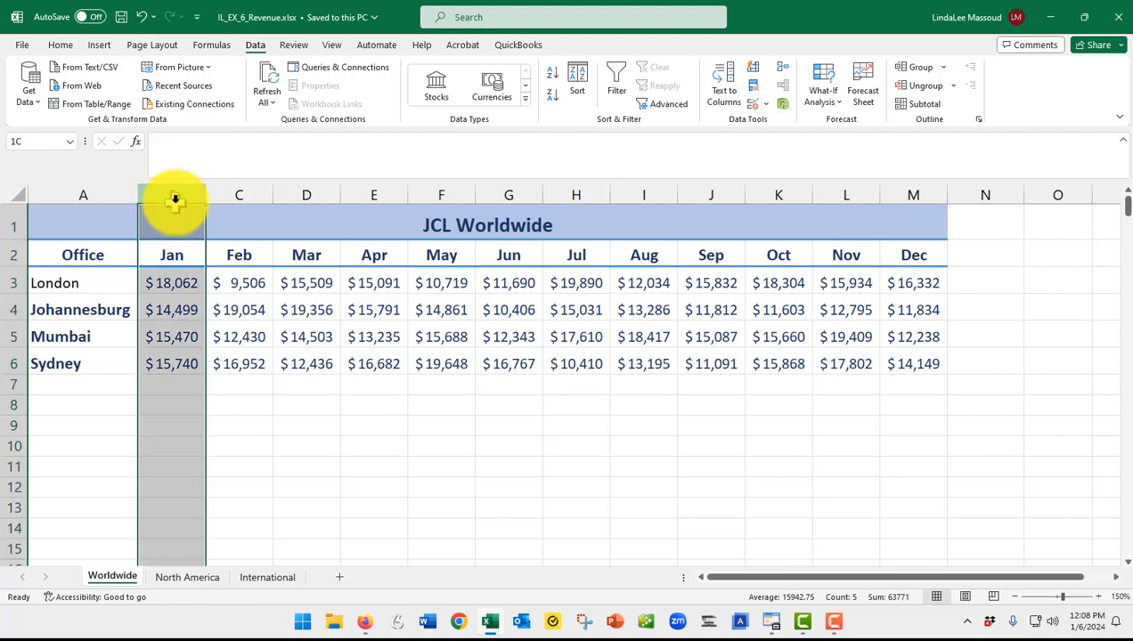
ctrl+click(307, 195)
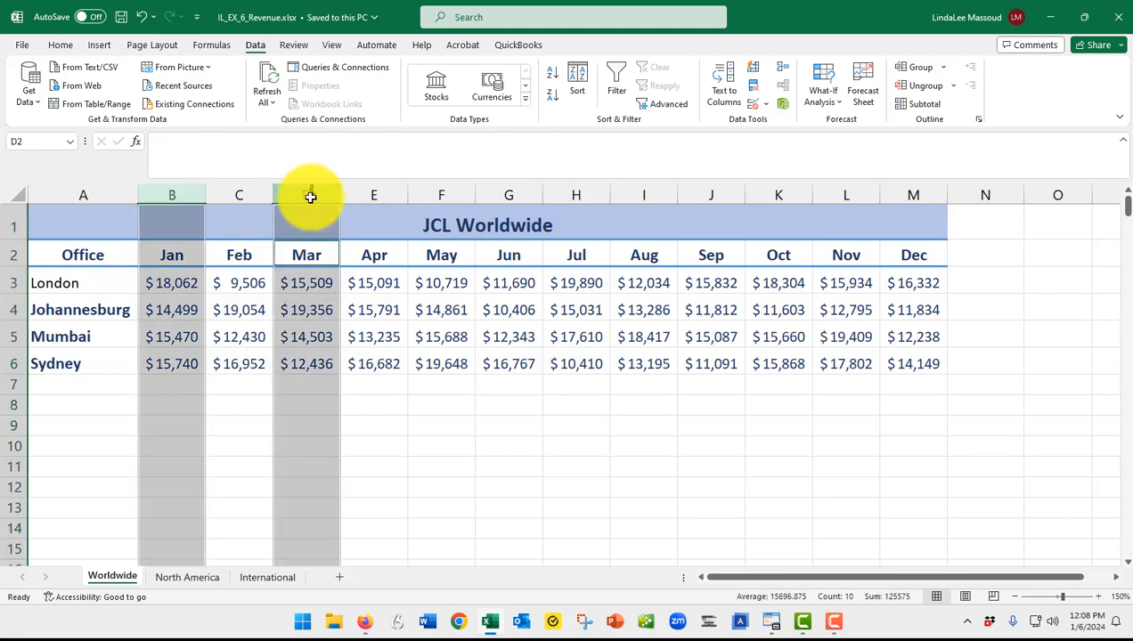
ctrl+click(448, 193)
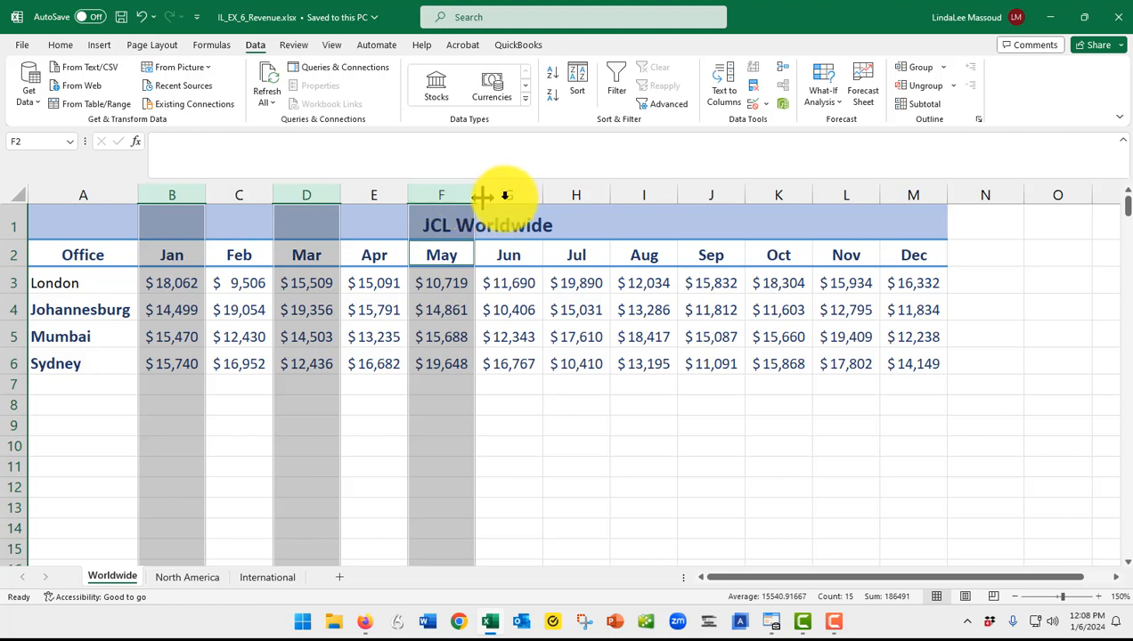
ctrl+click(576, 194)
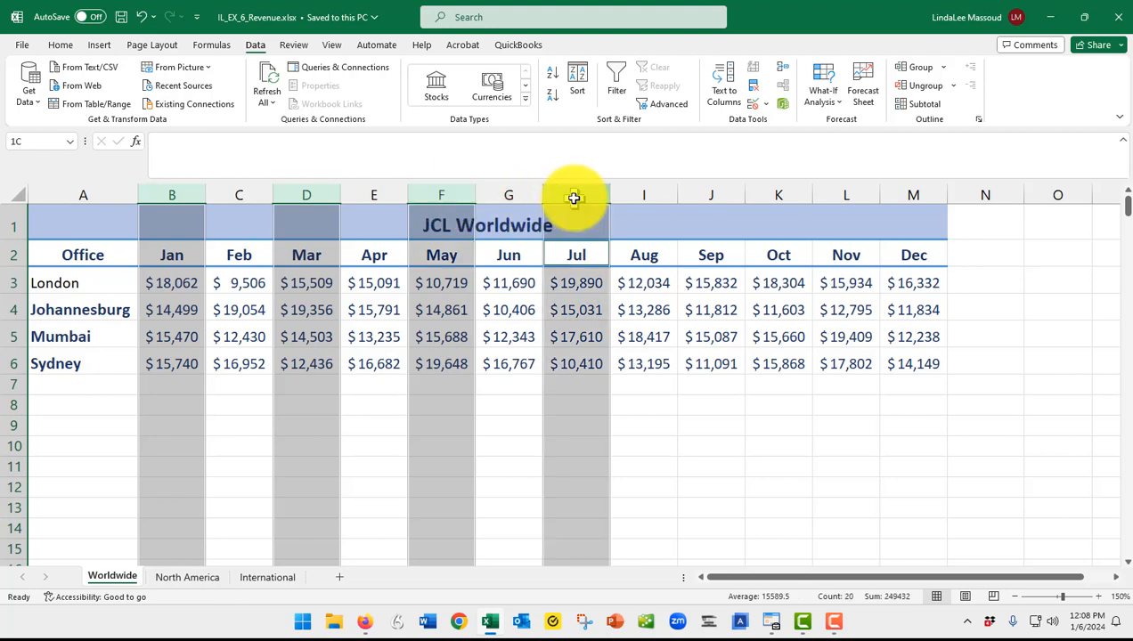
ctrl+click(723, 208)
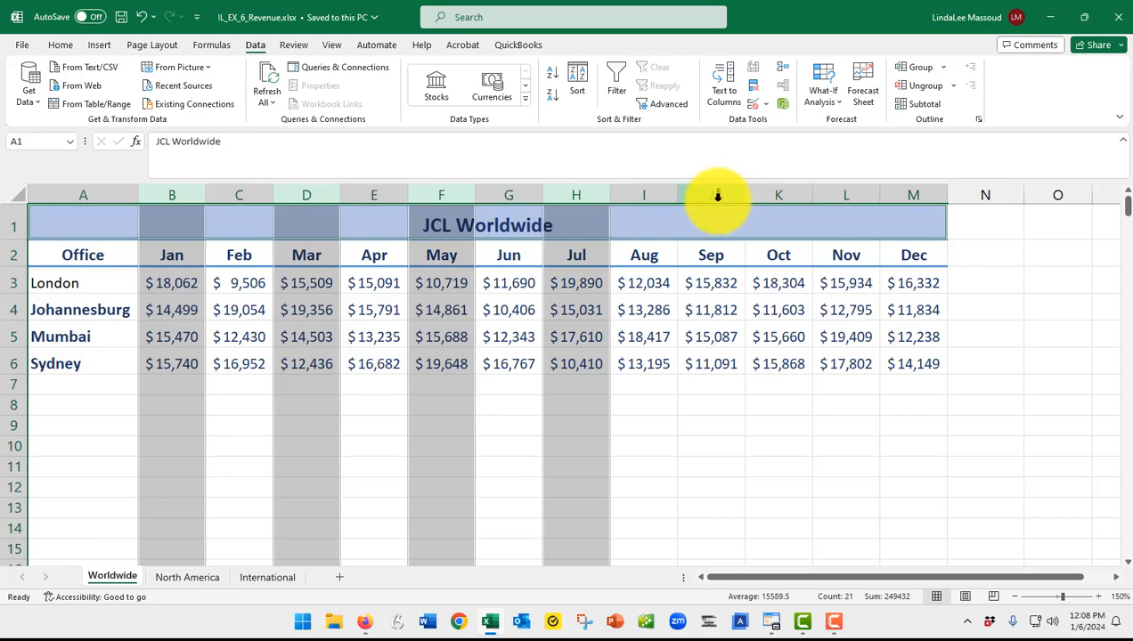
key(ctrl+z)
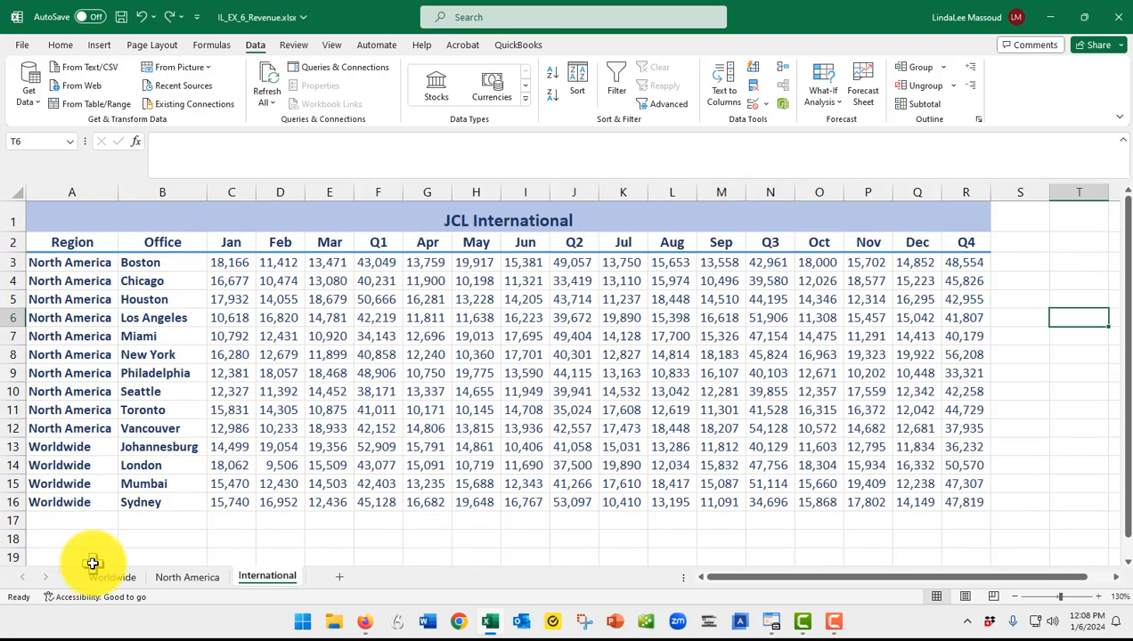
click(116, 578)
click(178, 443)
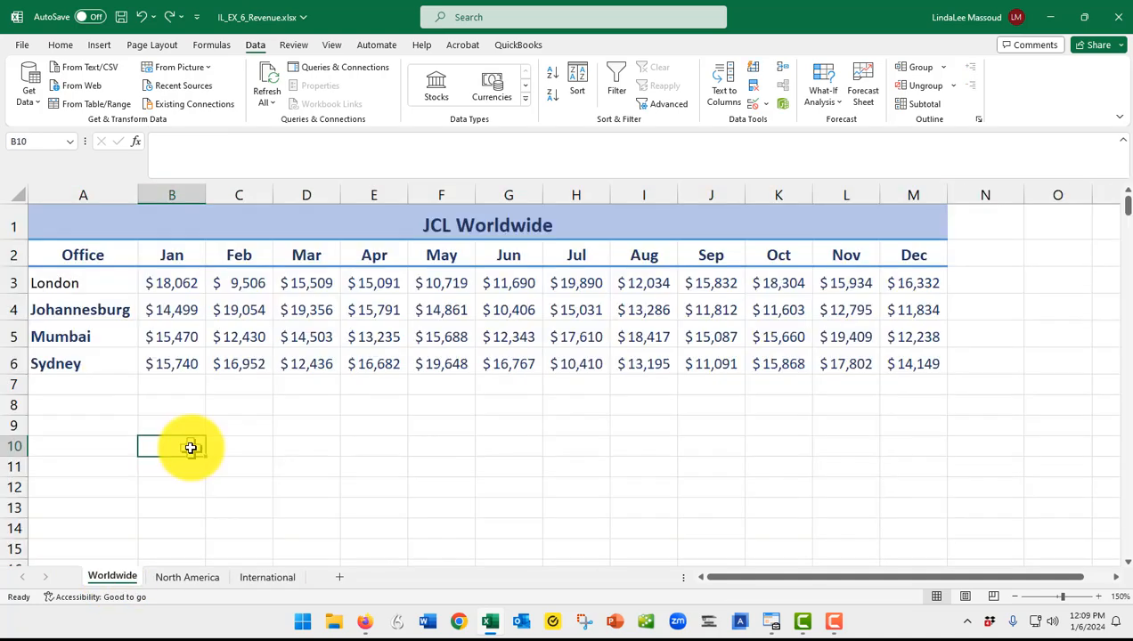
Select the non-adjacent columns B, D, F and H on the Worldwide sheet and clear the selection.
click(172, 193)
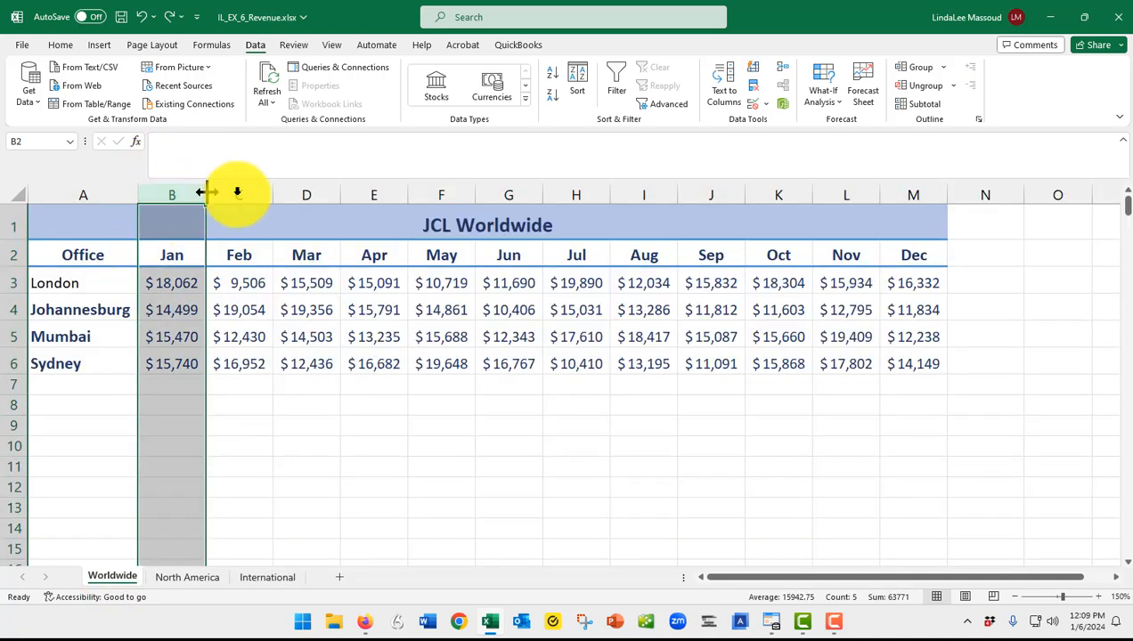
drag(207, 194, 294, 198)
ctrl+click(307, 195)
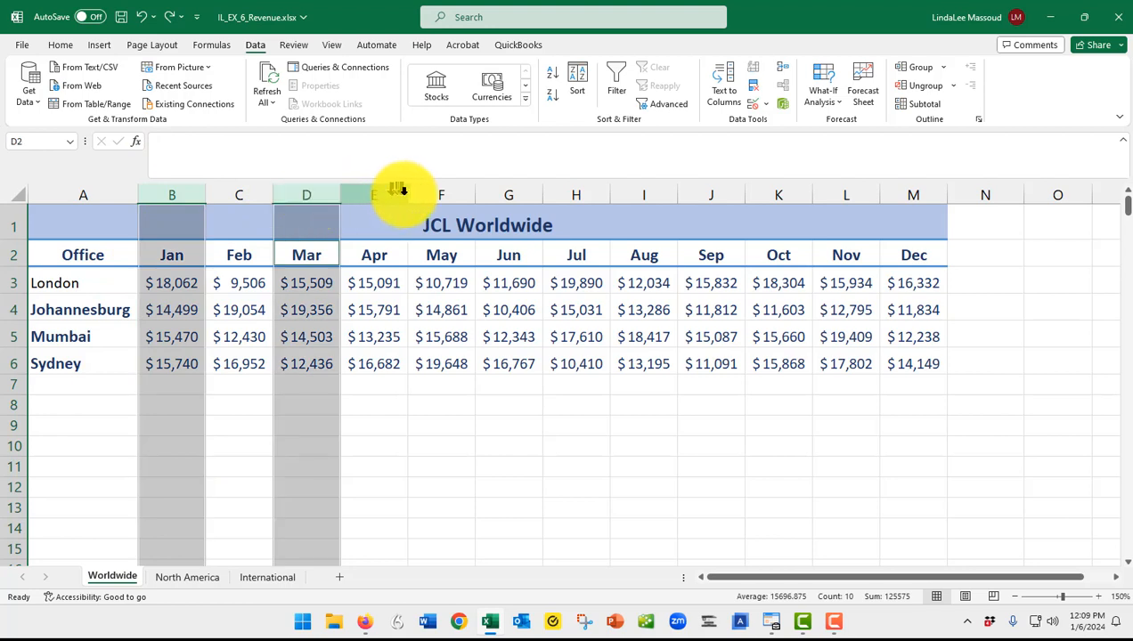
ctrl+click(430, 197)
ctrl+click(564, 198)
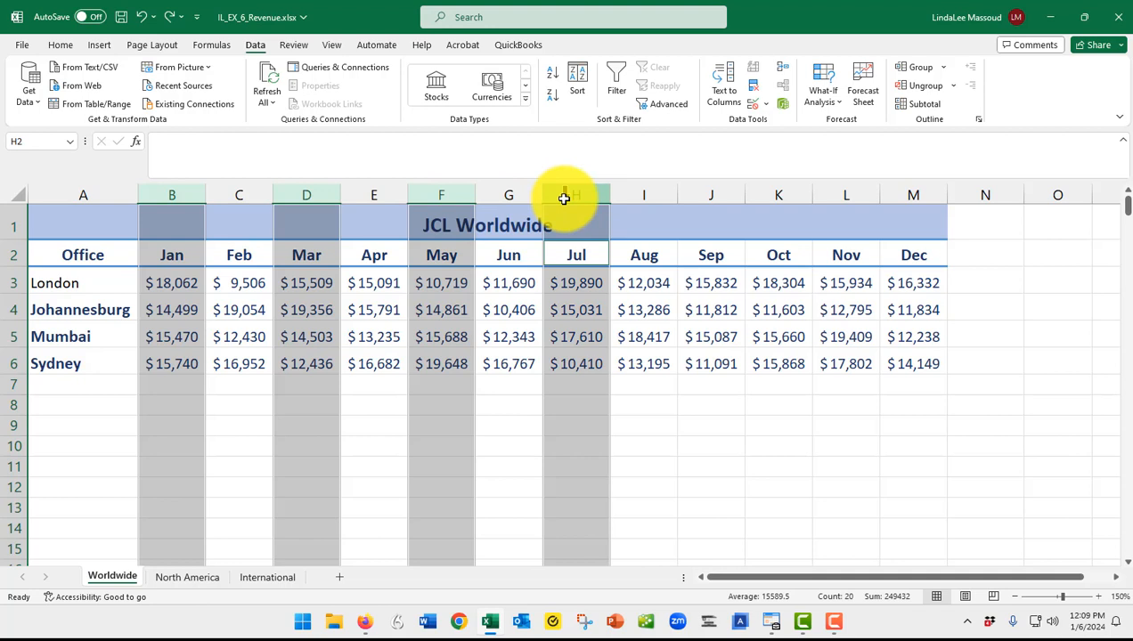
click(361, 422)
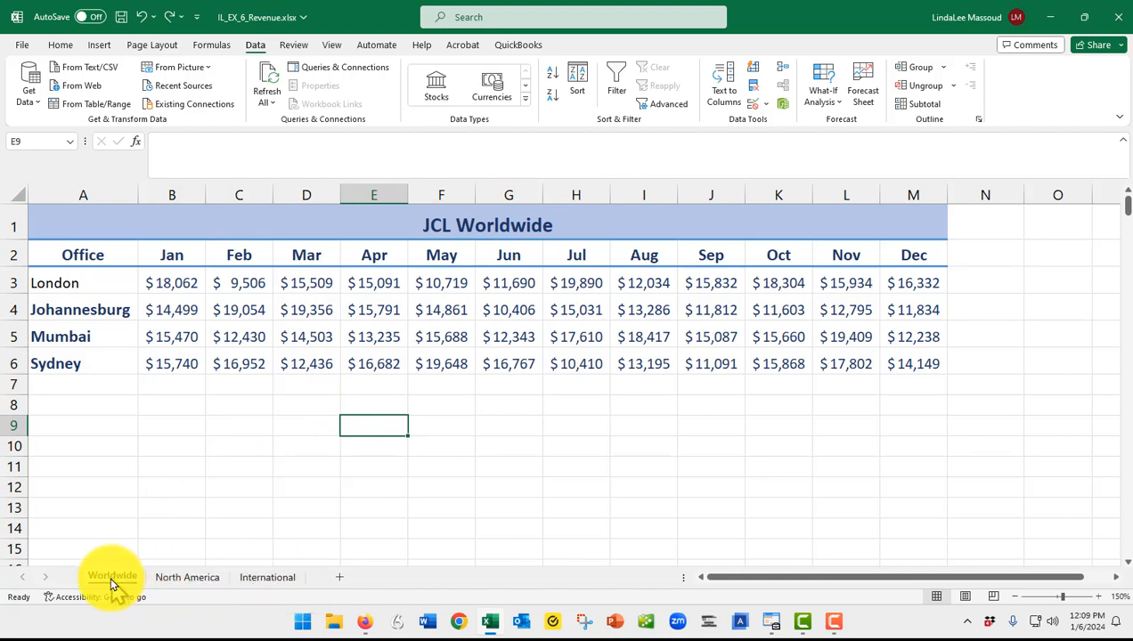
Group the sheets Worldwide through International and ungroup them.
shift+click(272, 577)
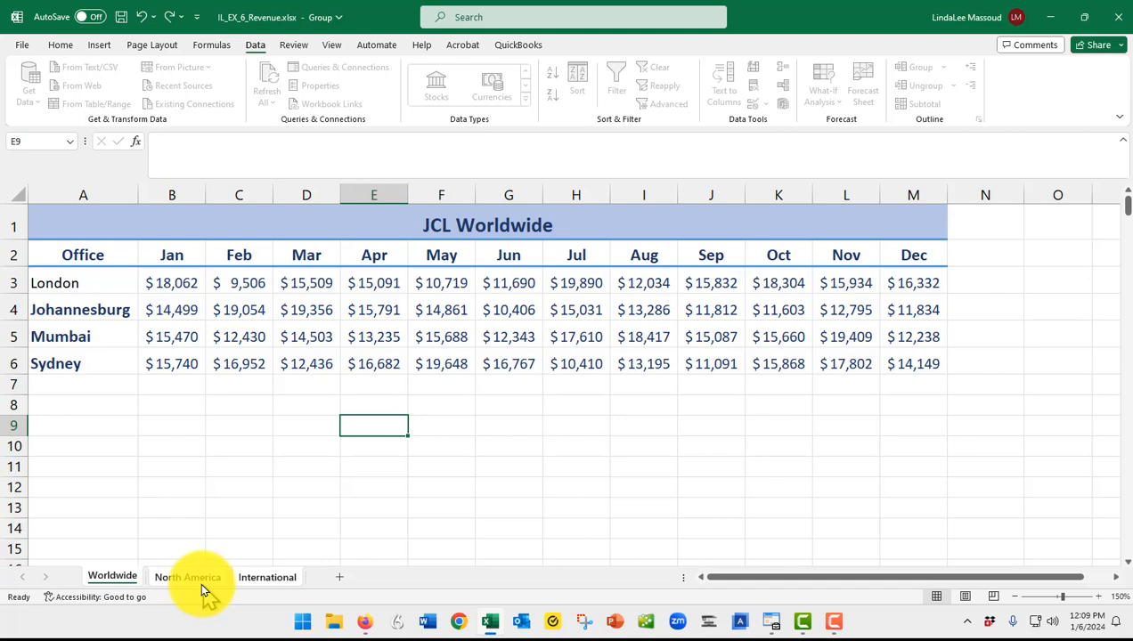
click(375, 516)
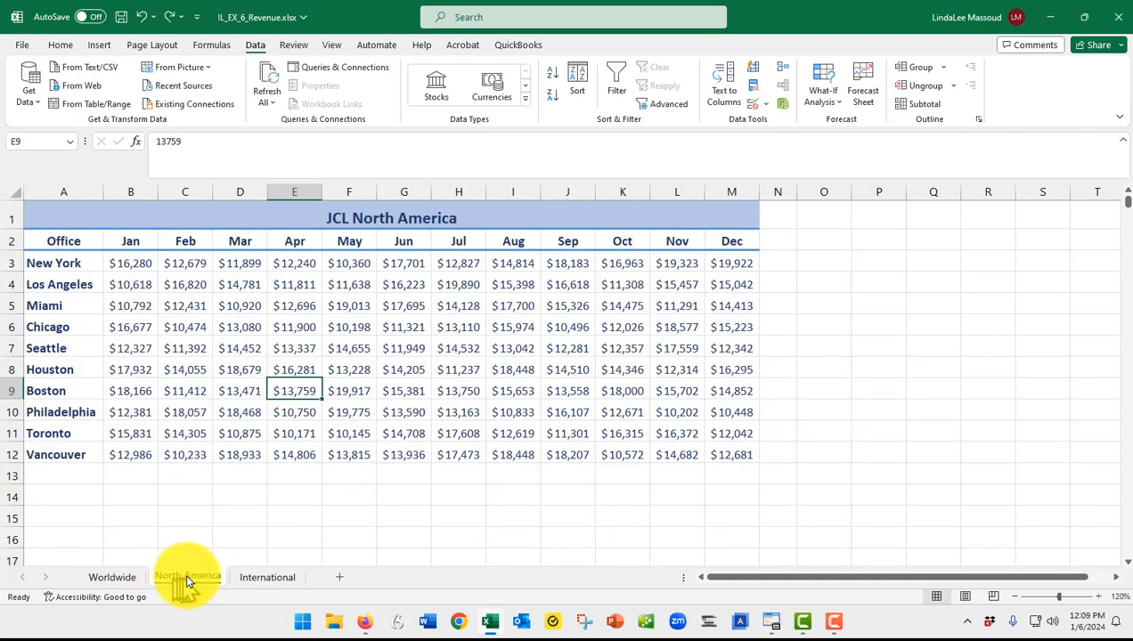
Color the North America sheet tab orange.
right_click(186, 578)
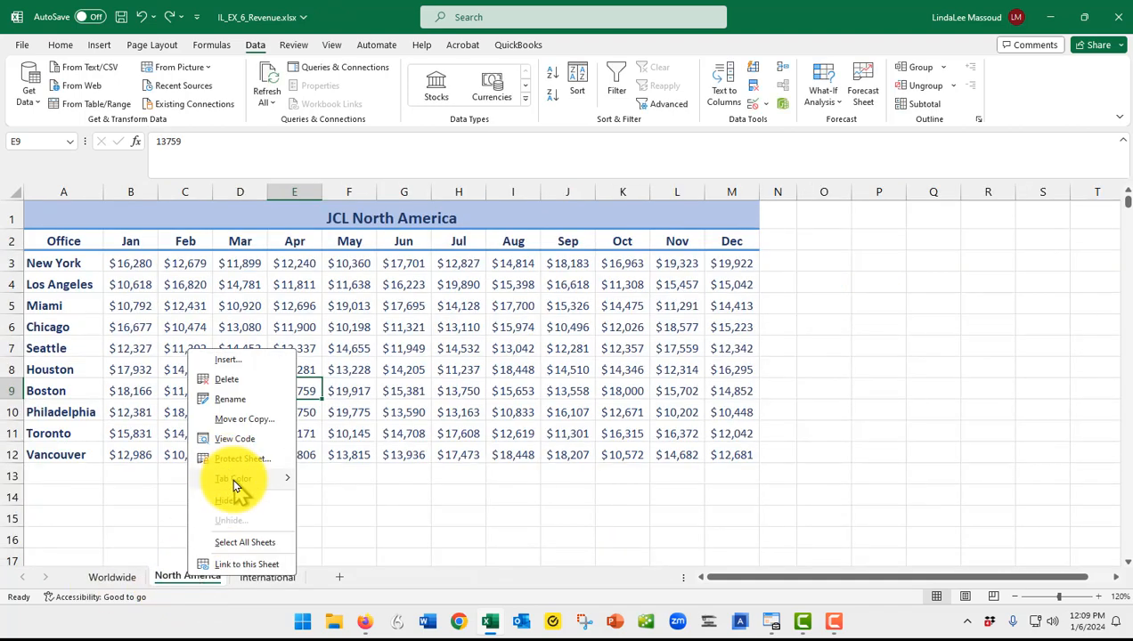
mouse_move(232, 479)
click(363, 499)
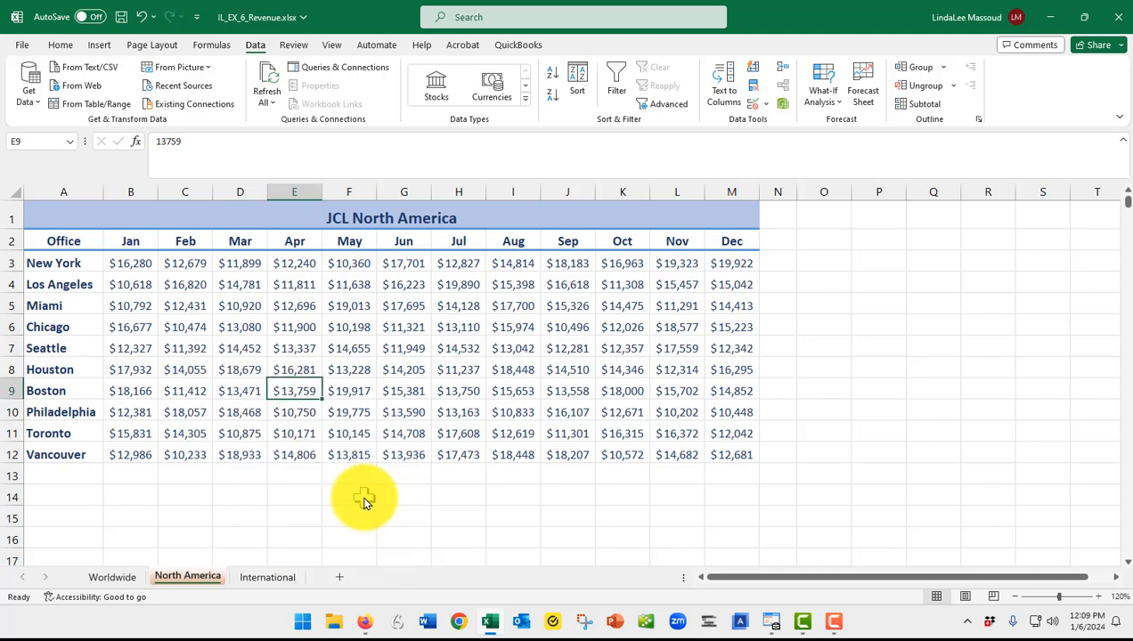
Group all three sheets starting from Worldwide, ungroup them, and switch between the Worldwide and North America sheets.
click(113, 578)
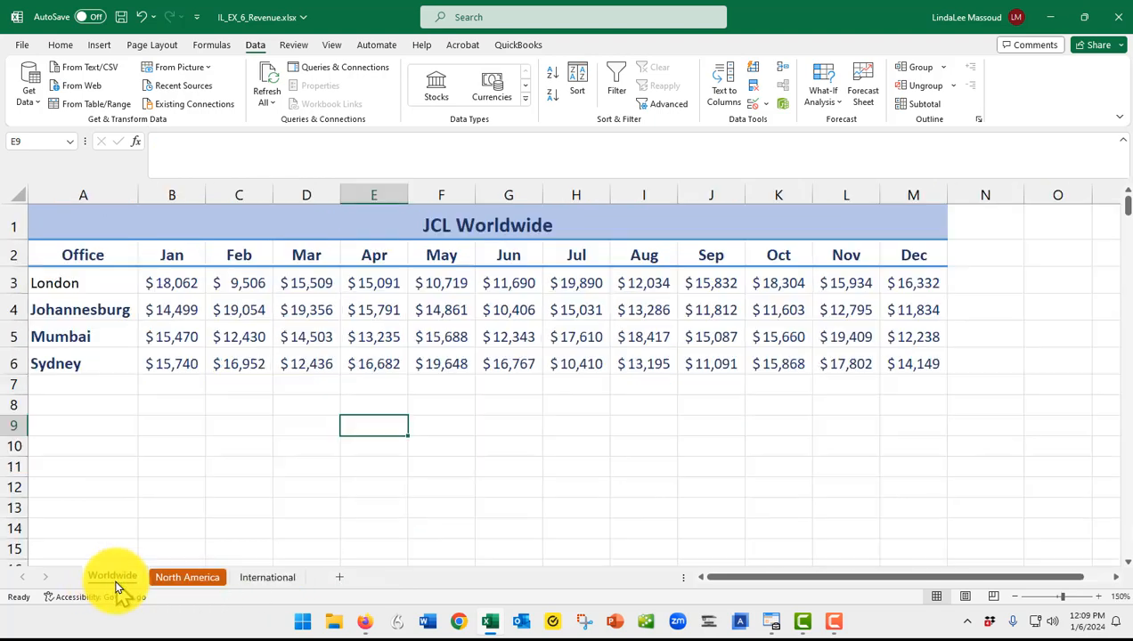
shift+click(261, 580)
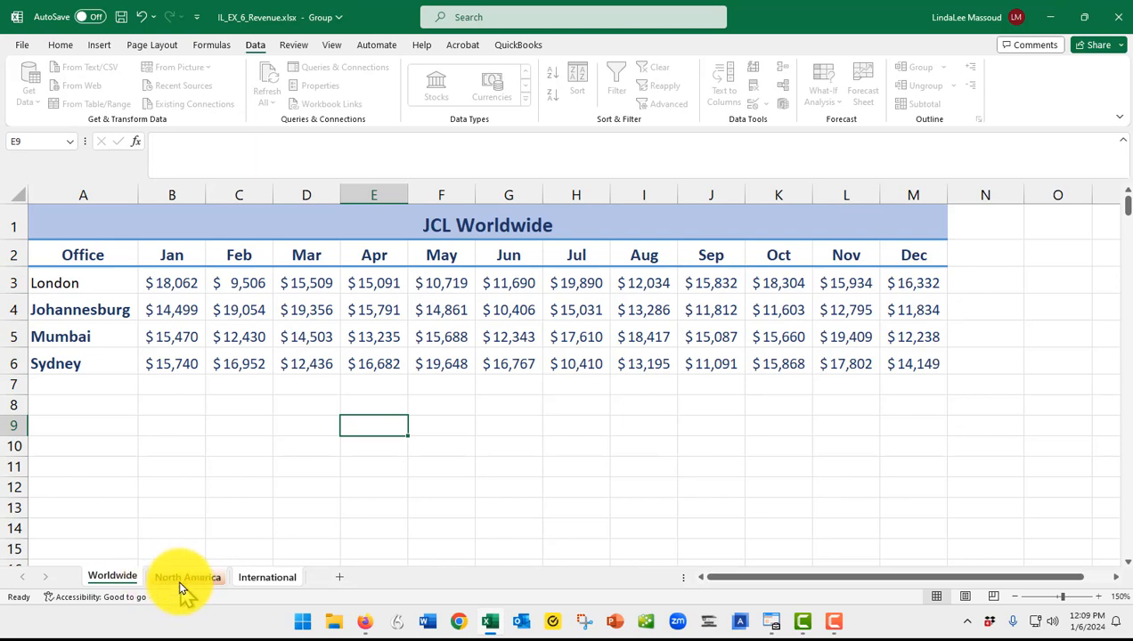
click(186, 580)
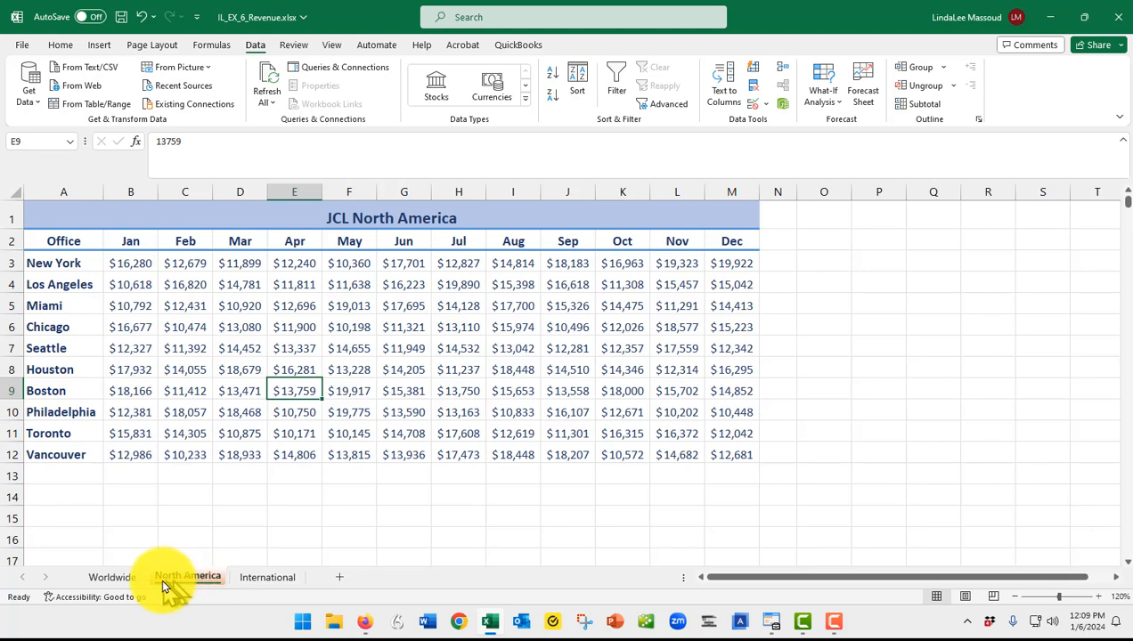
click(123, 579)
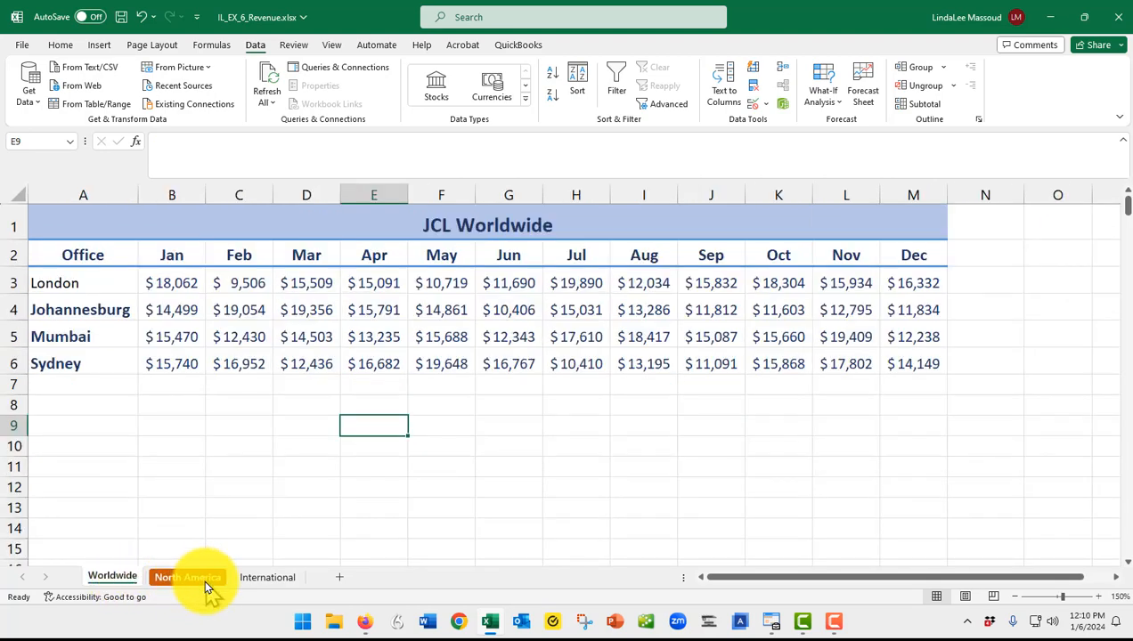
click(180, 579)
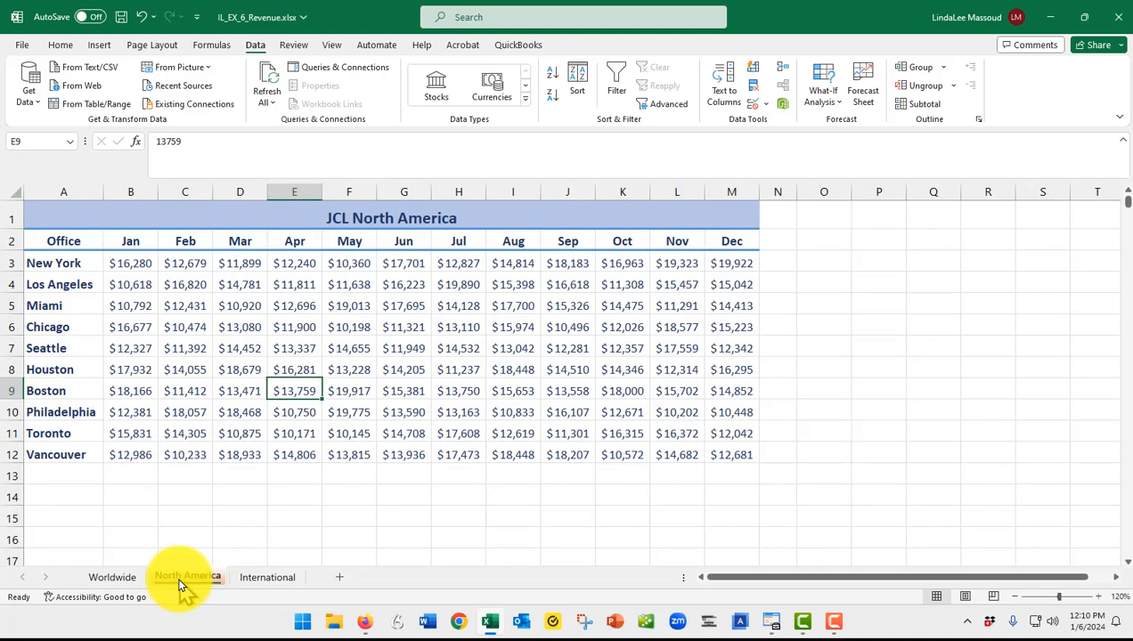
Group the sheets Worldwide through International and insert a blank row above header row 2 on all of them.
click(114, 577)
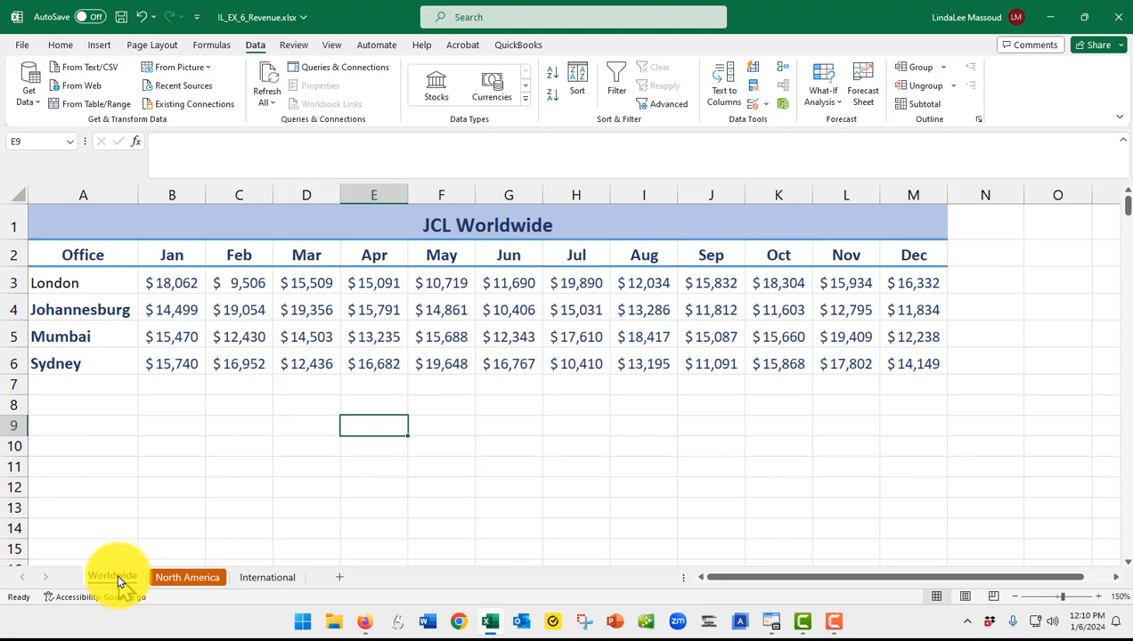
shift+click(263, 579)
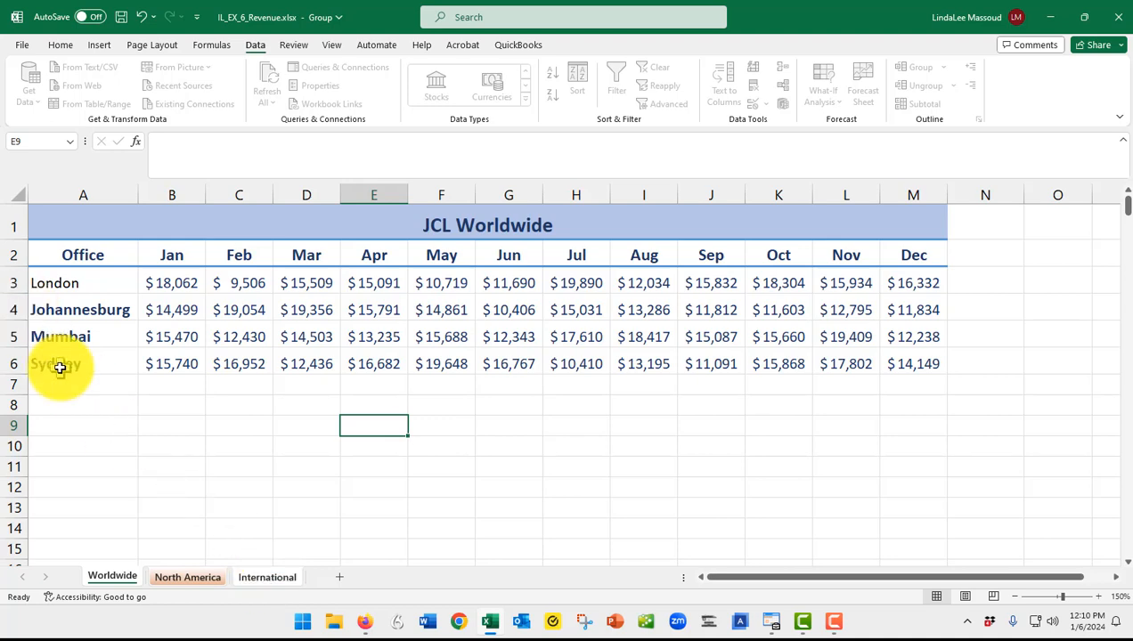
click(14, 255)
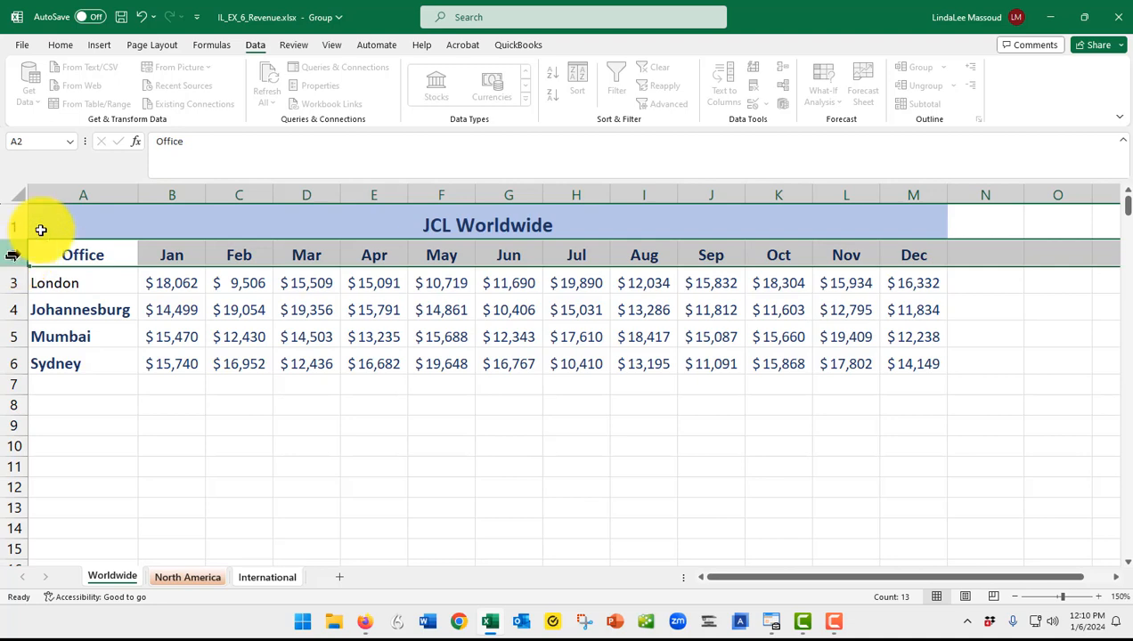
click(99, 46)
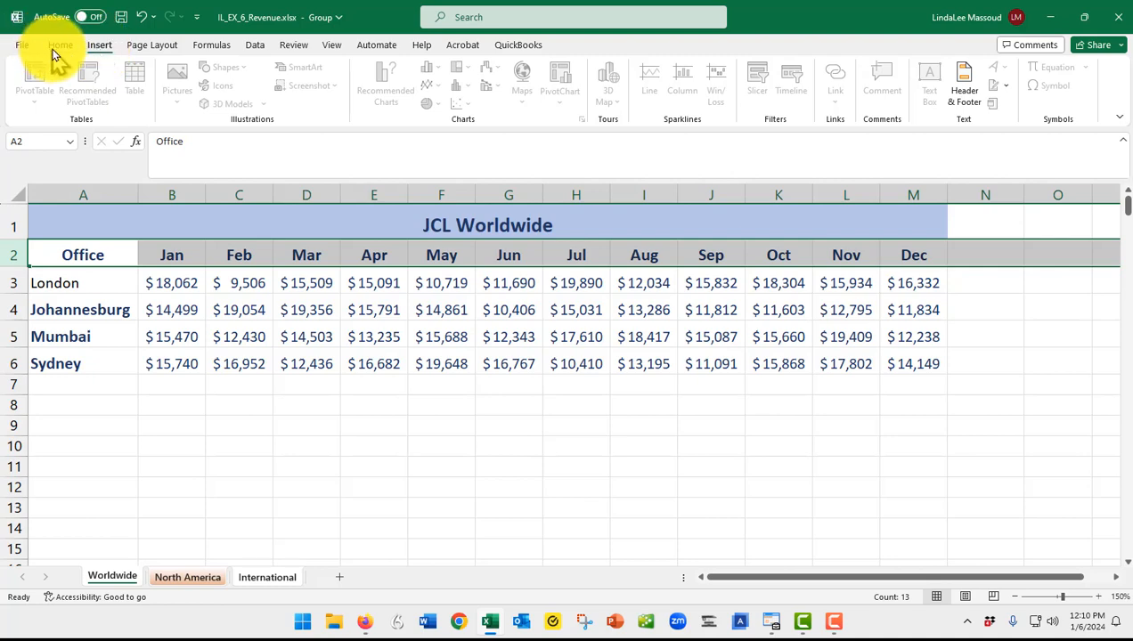
click(62, 49)
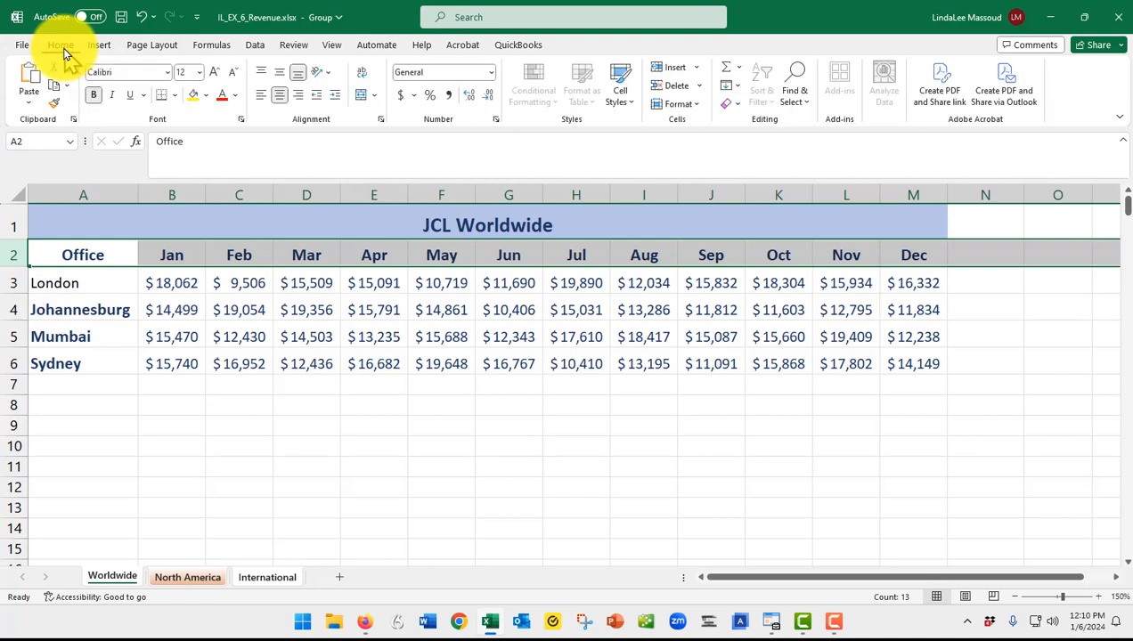
click(696, 70)
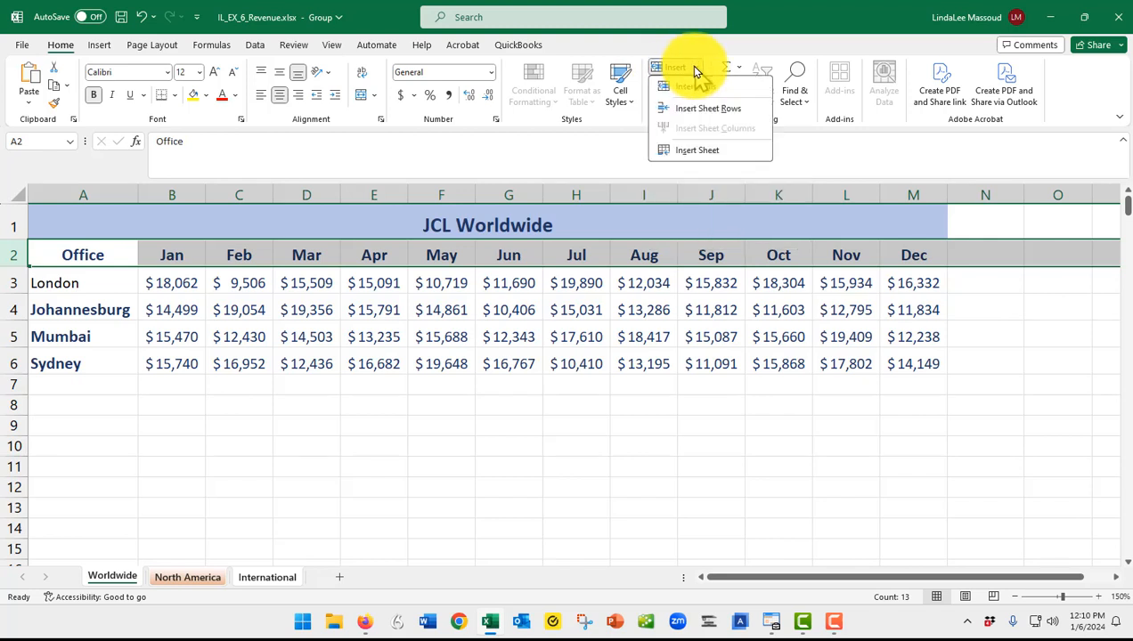
click(700, 112)
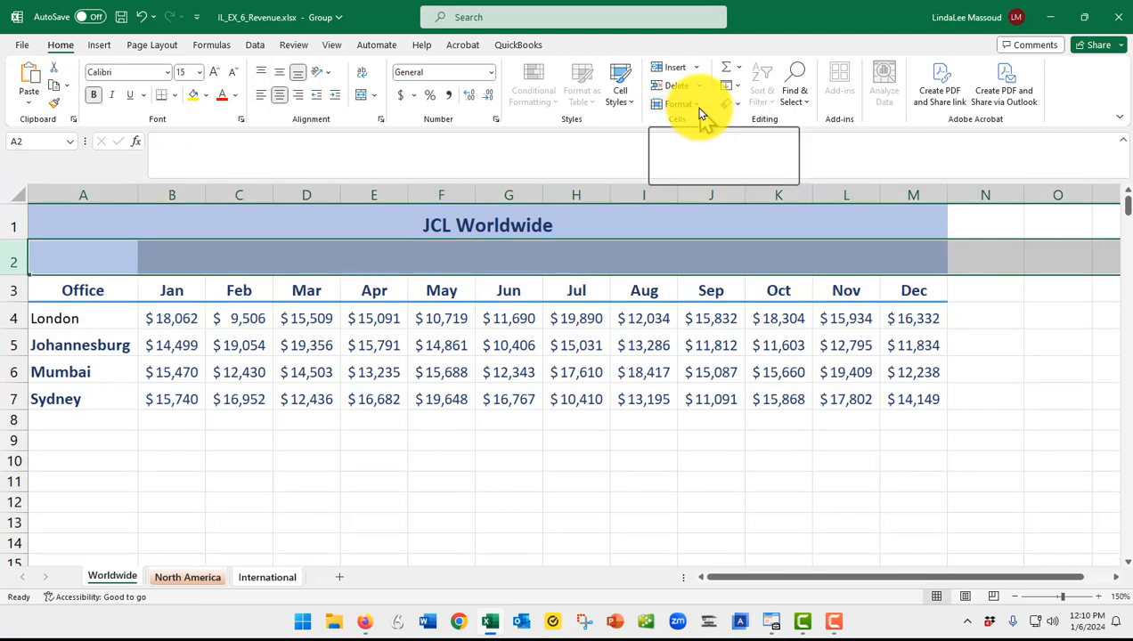
Check which cells of rows 1 and 2 are merged by selecting the title and the individual cells A2 through F2.
click(75, 270)
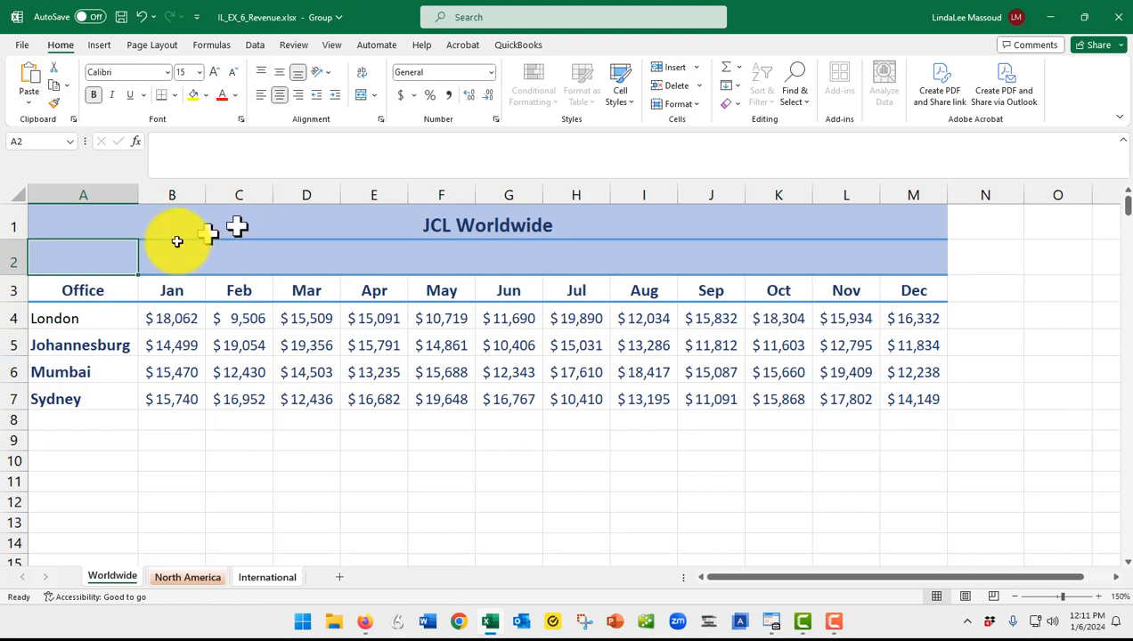
click(125, 226)
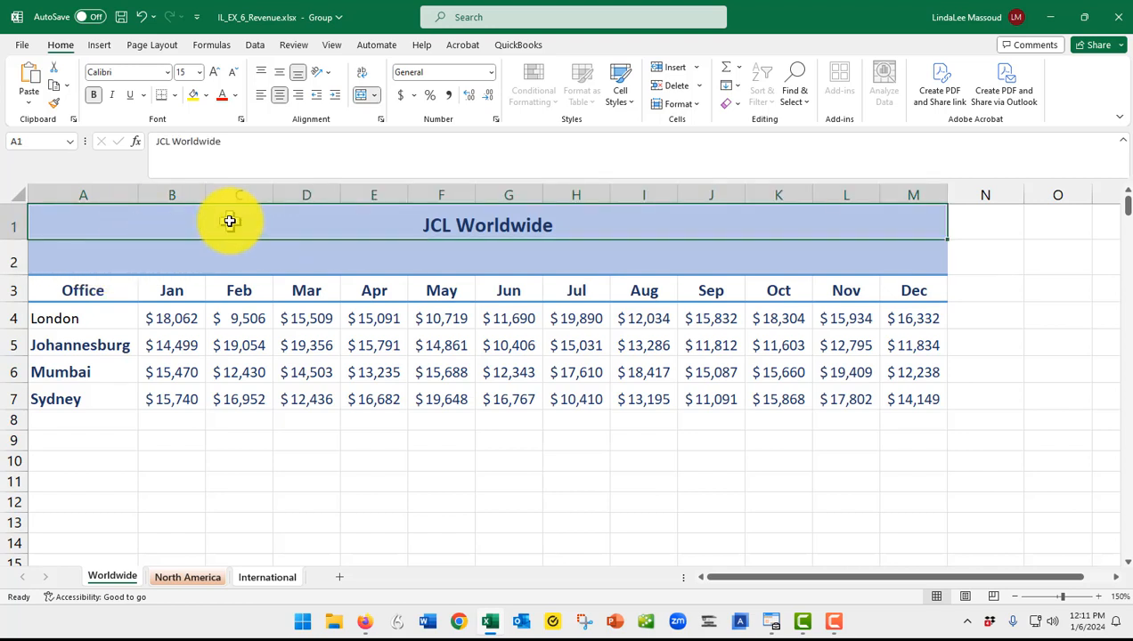
click(63, 256)
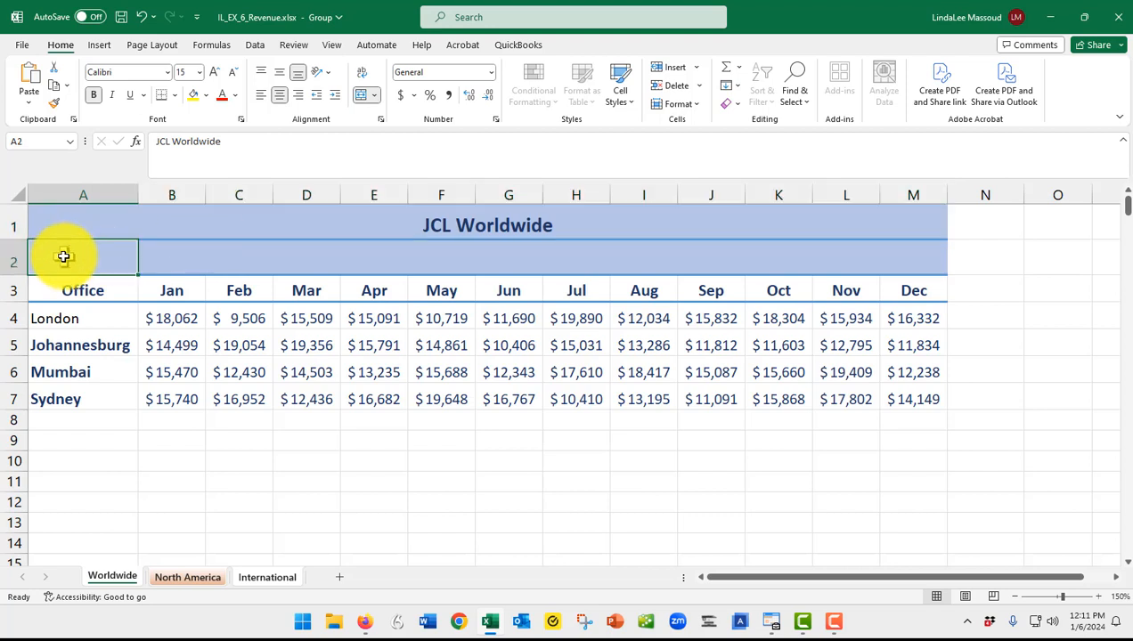
click(167, 257)
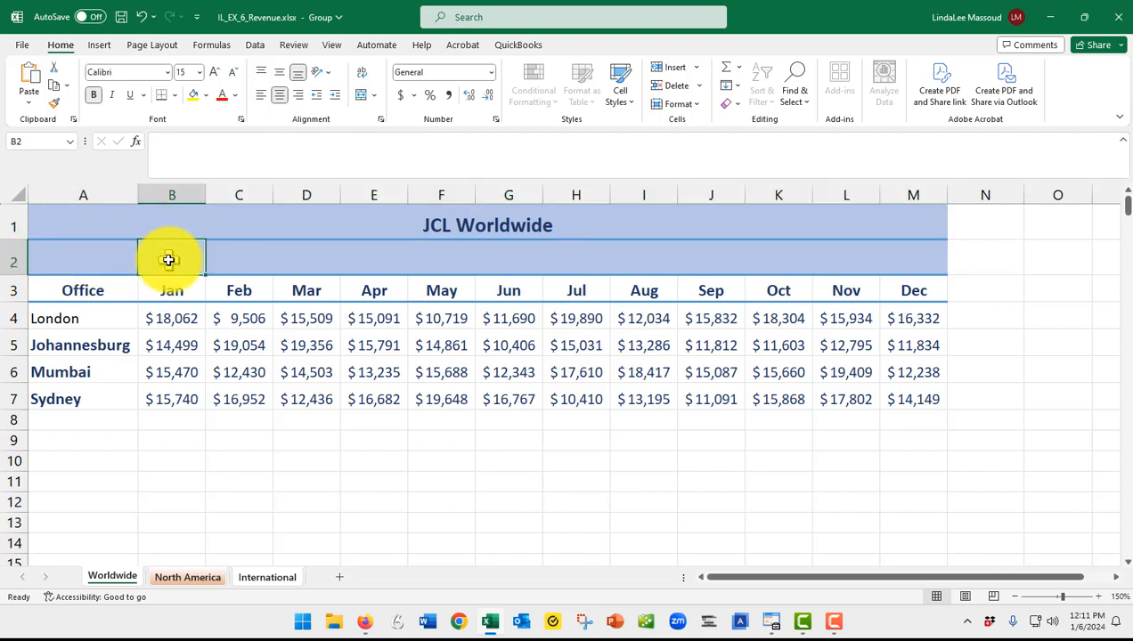
click(242, 257)
click(307, 256)
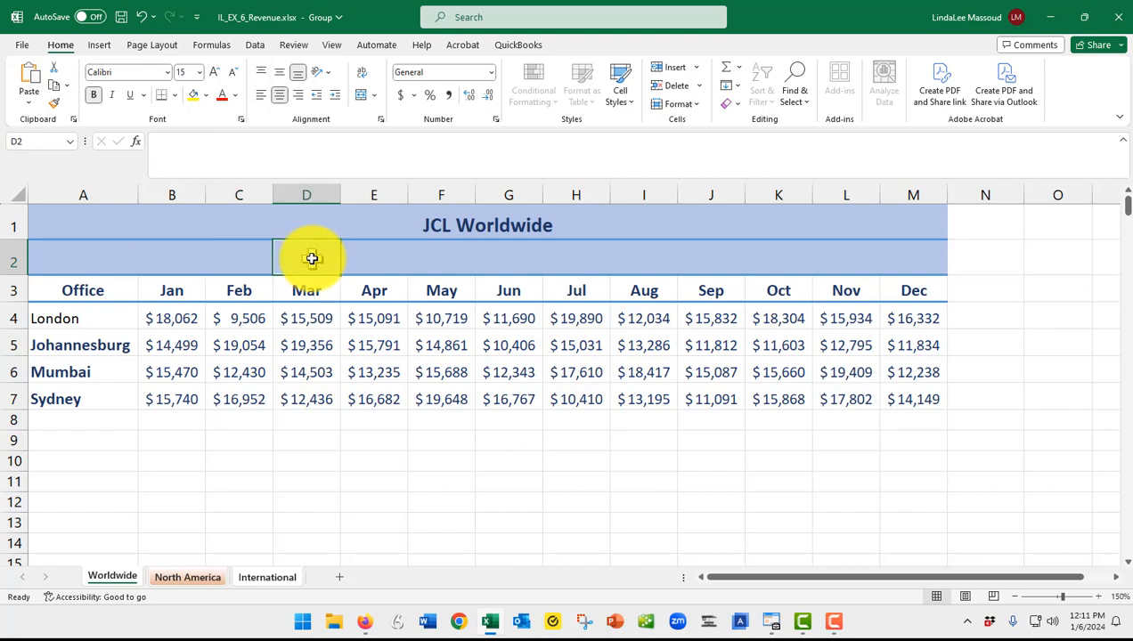
click(379, 261)
click(450, 256)
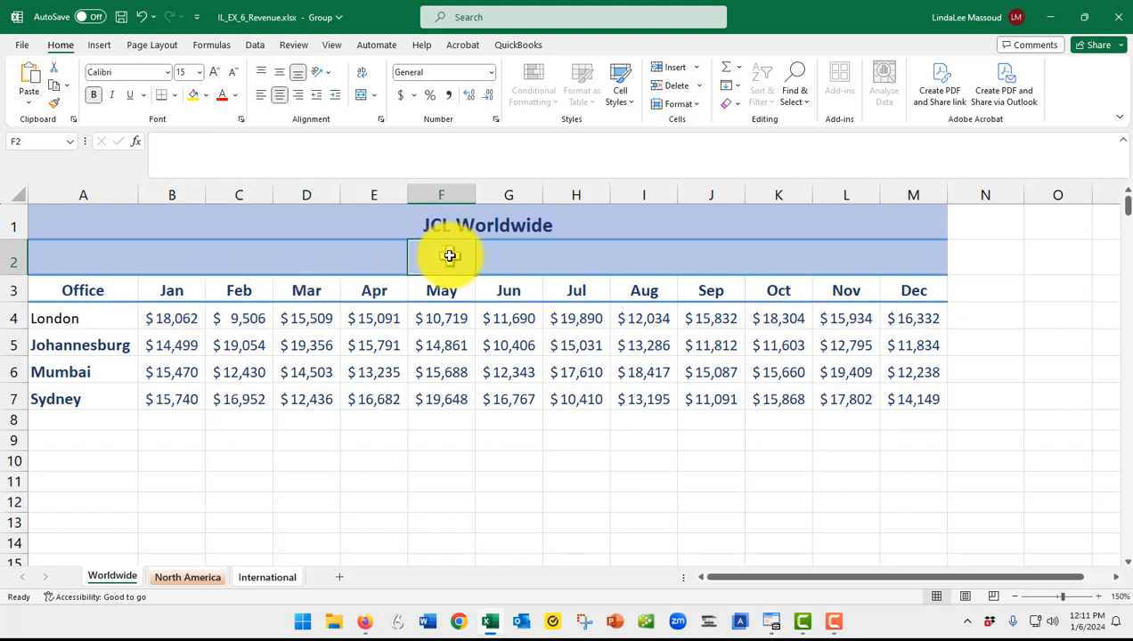
Merge and center A2:M2 on the grouped sheets and enter the subtitle Revenue.
click(77, 257)
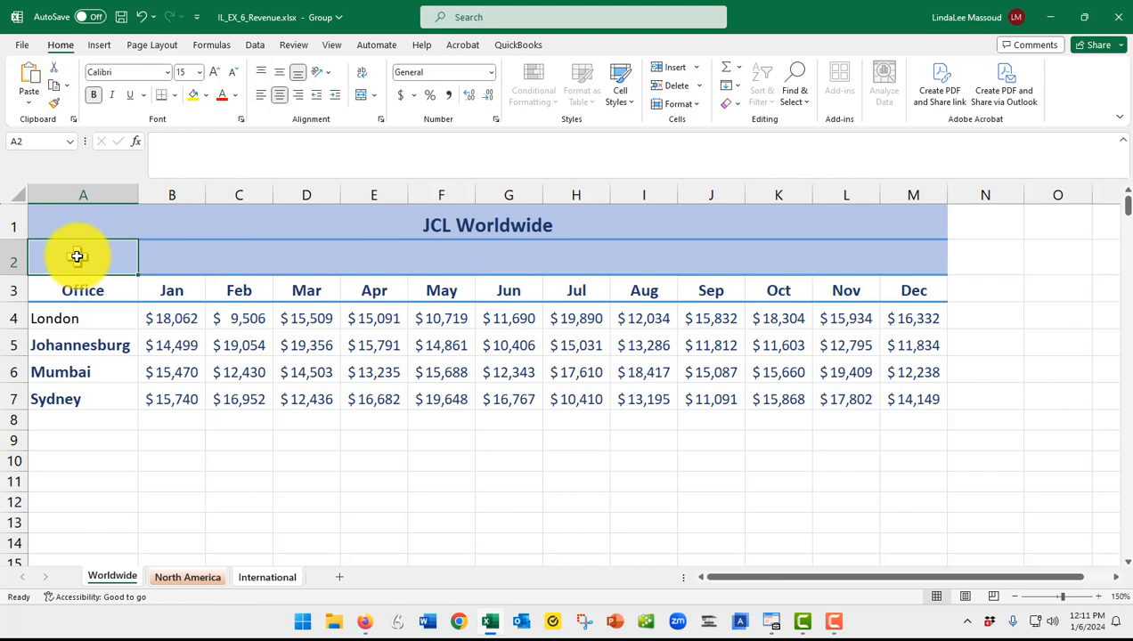
drag(77, 256, 890, 252)
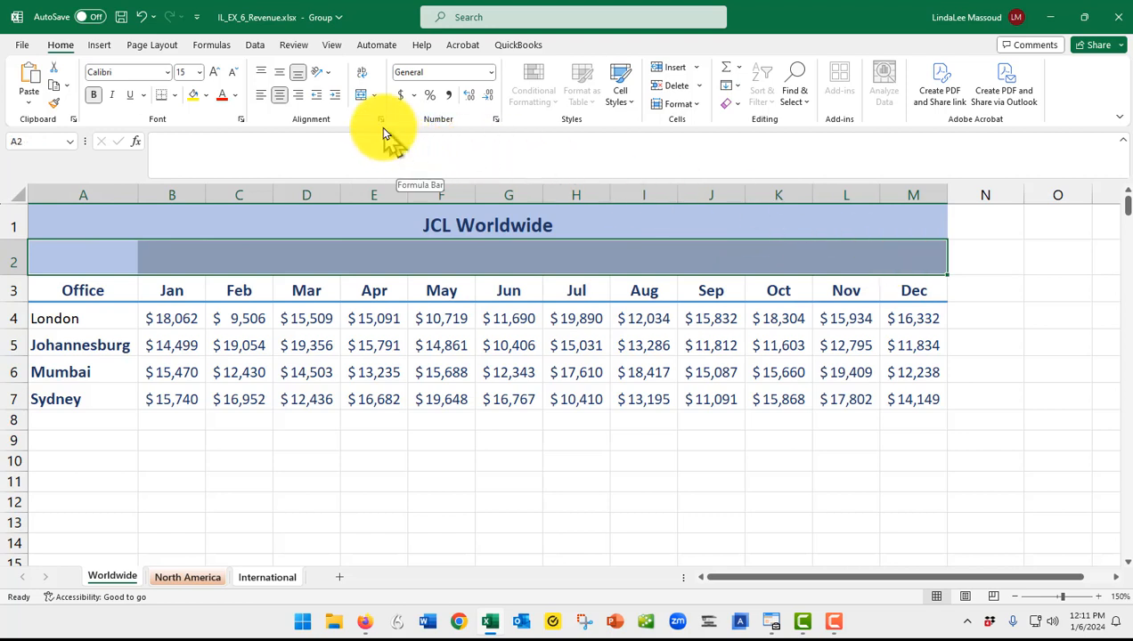
click(358, 98)
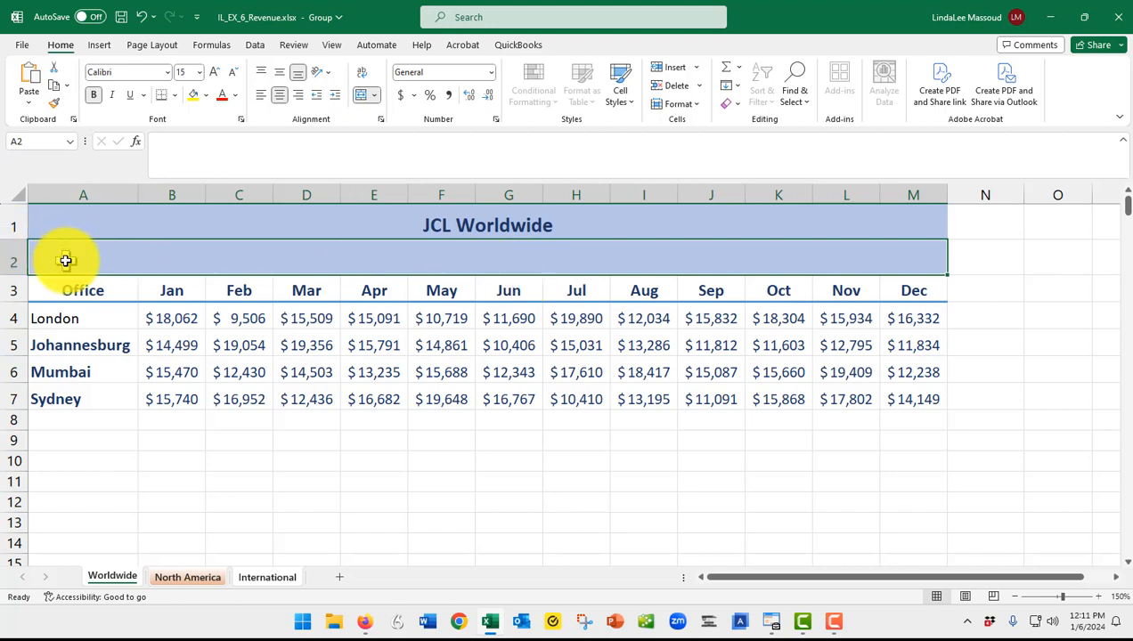
text(Revenue)
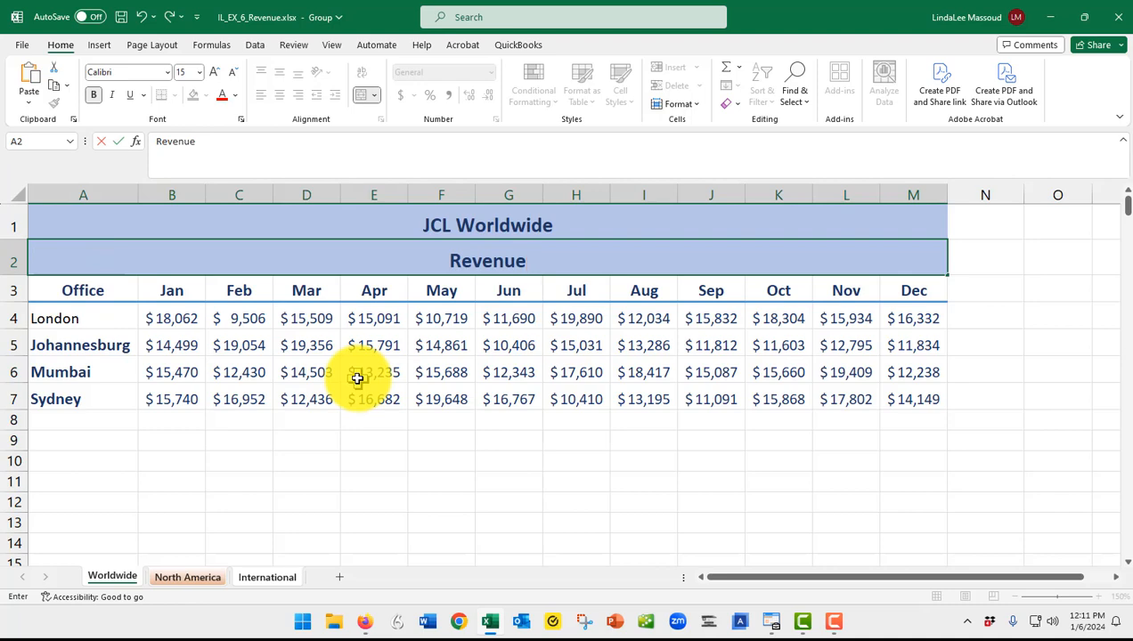
Compare the title and subtitle rows on the Worldwide, North America and International sheets.
click(258, 577)
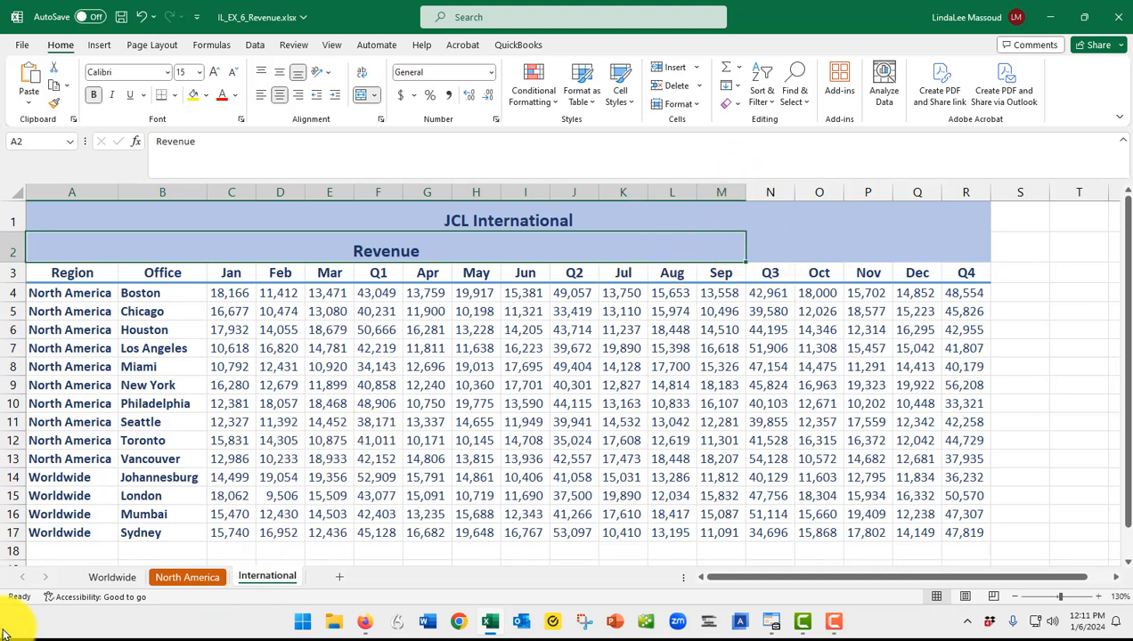
click(112, 575)
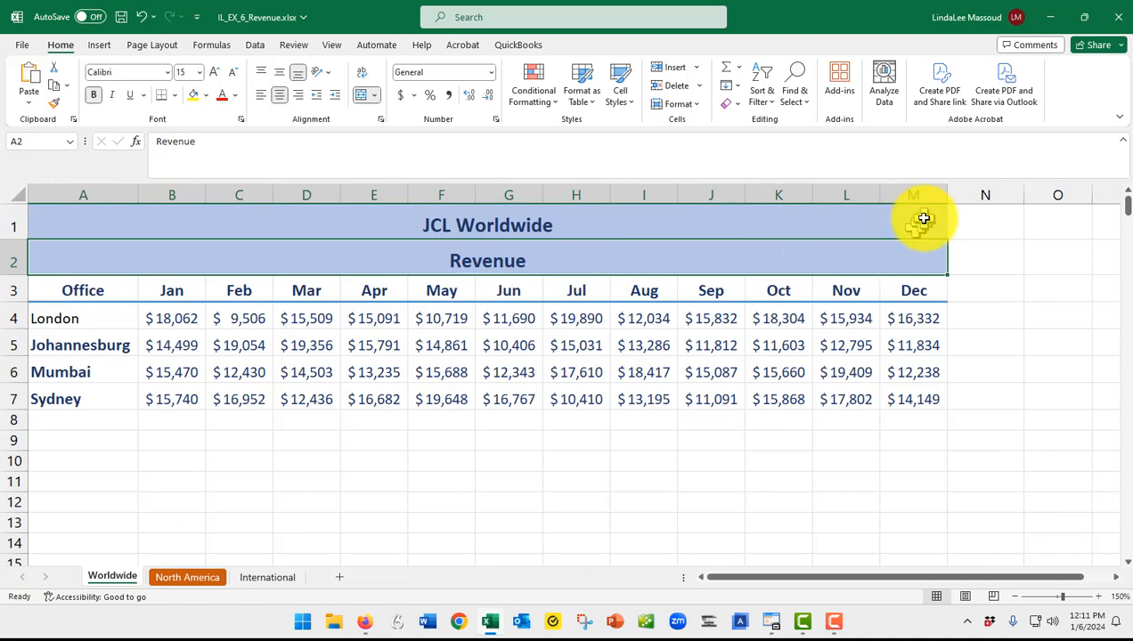
click(267, 577)
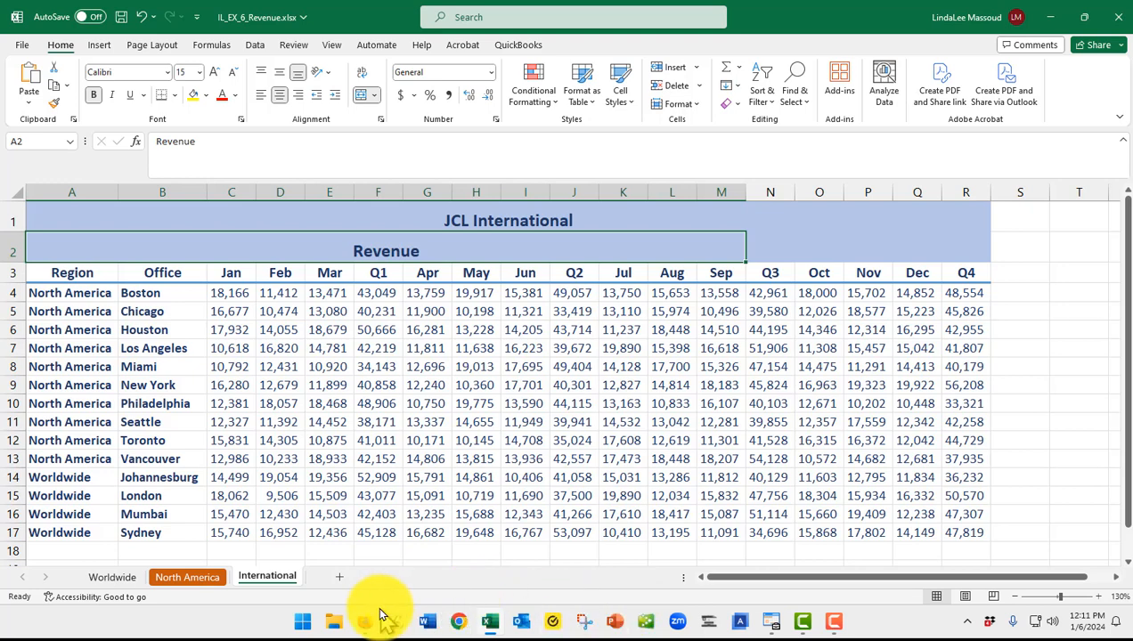
mouse_move(381, 614)
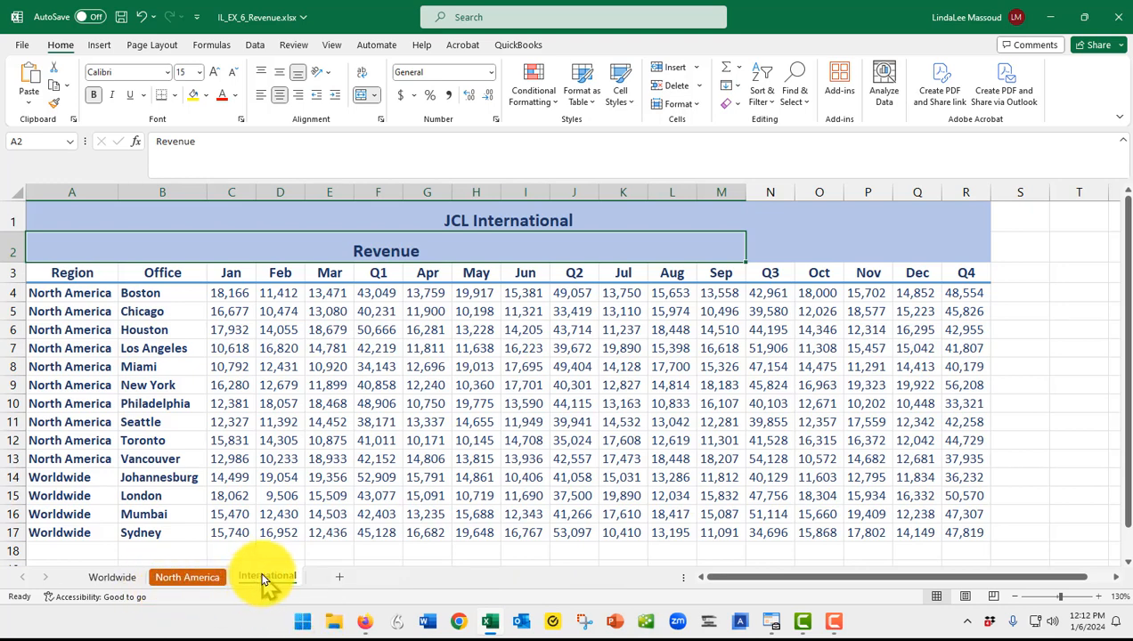
click(105, 577)
click(182, 576)
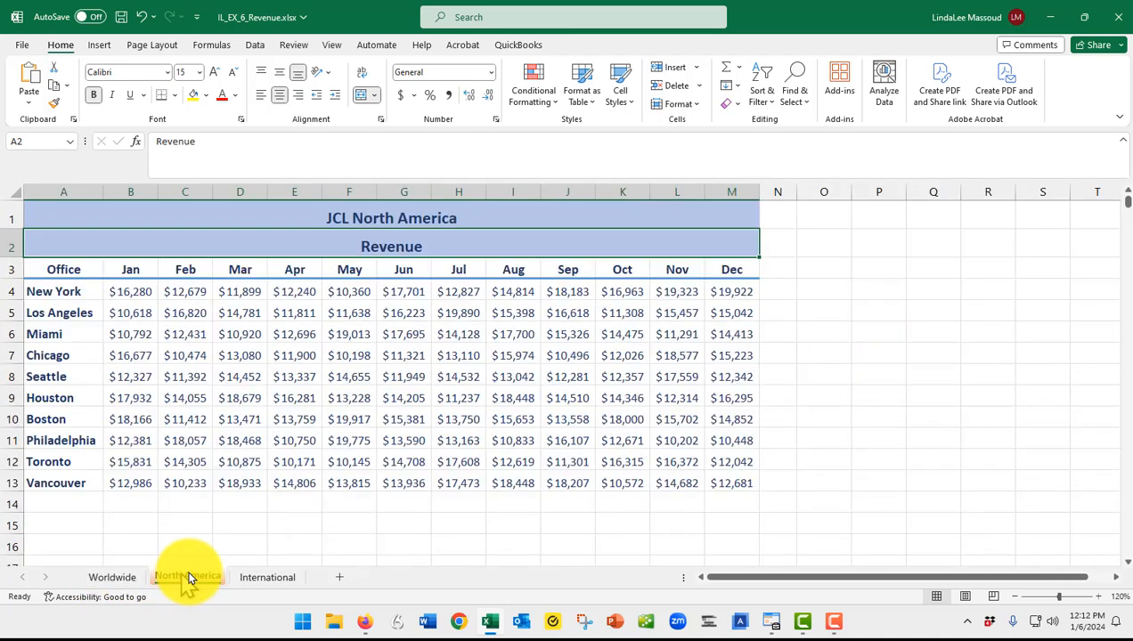
click(264, 576)
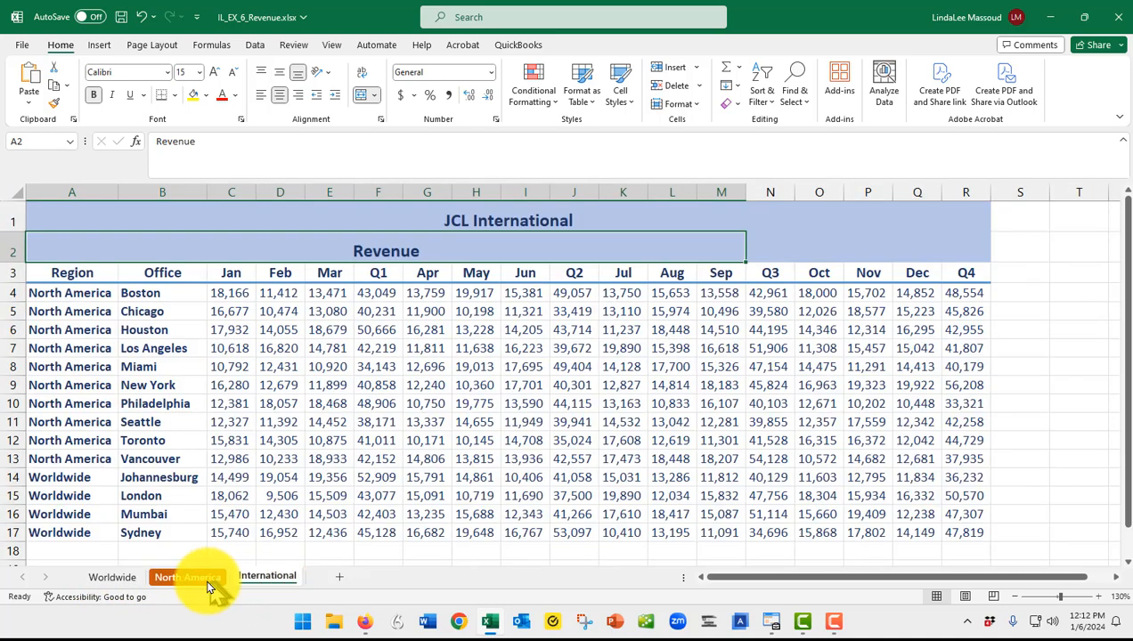
Group the sheets from Worldwide to International, ungroup them again, and select a data cell on International.
right_click(267, 576)
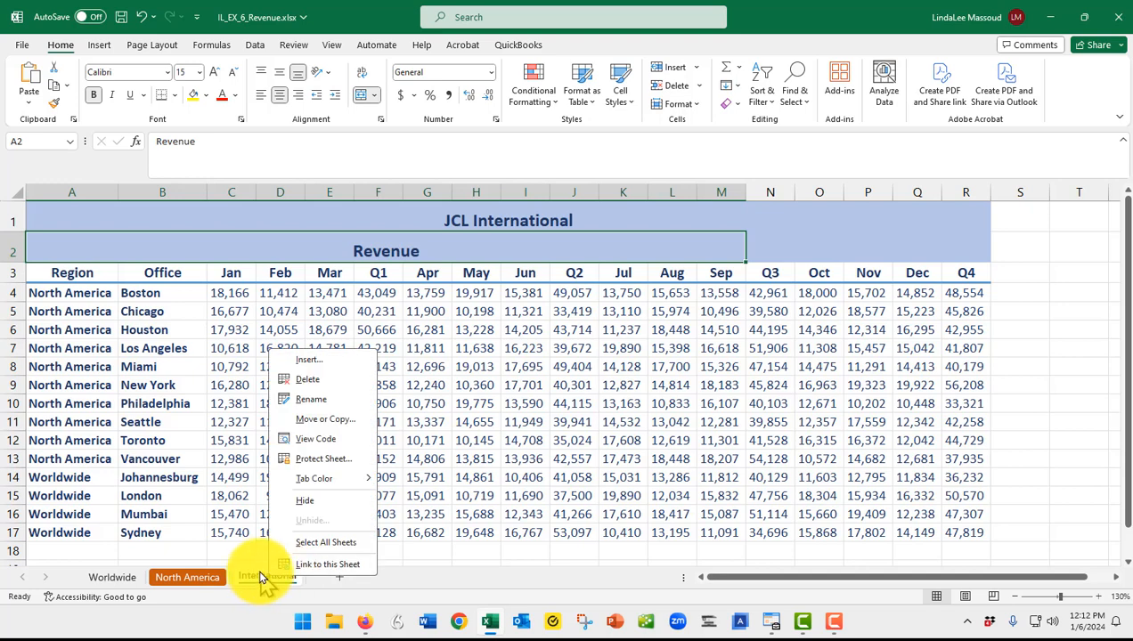
key(Escape)
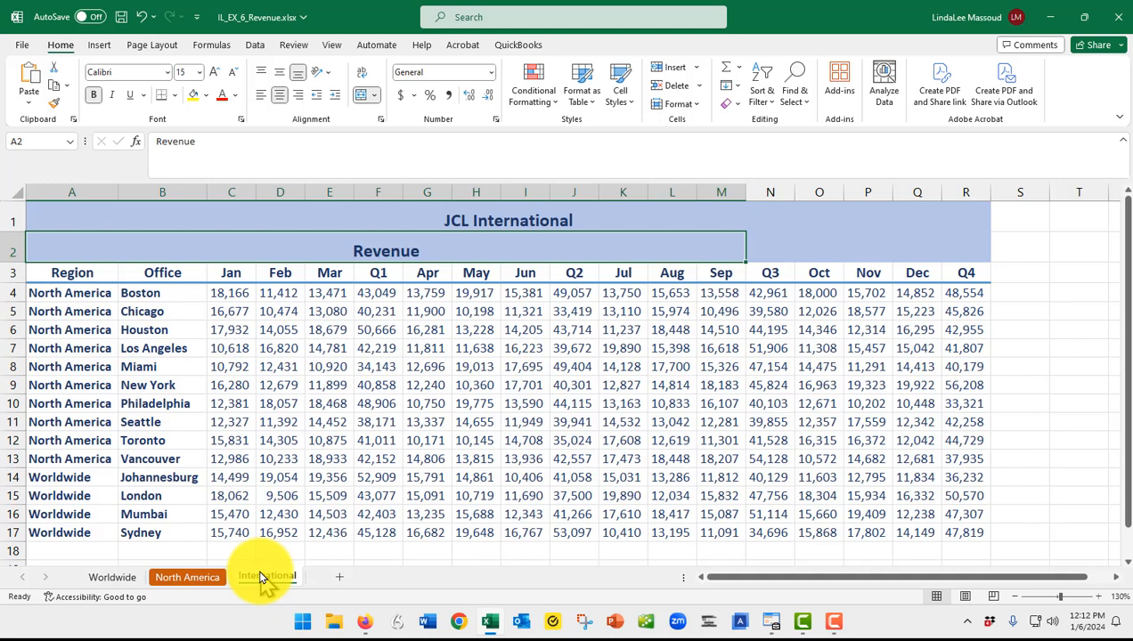
click(112, 579)
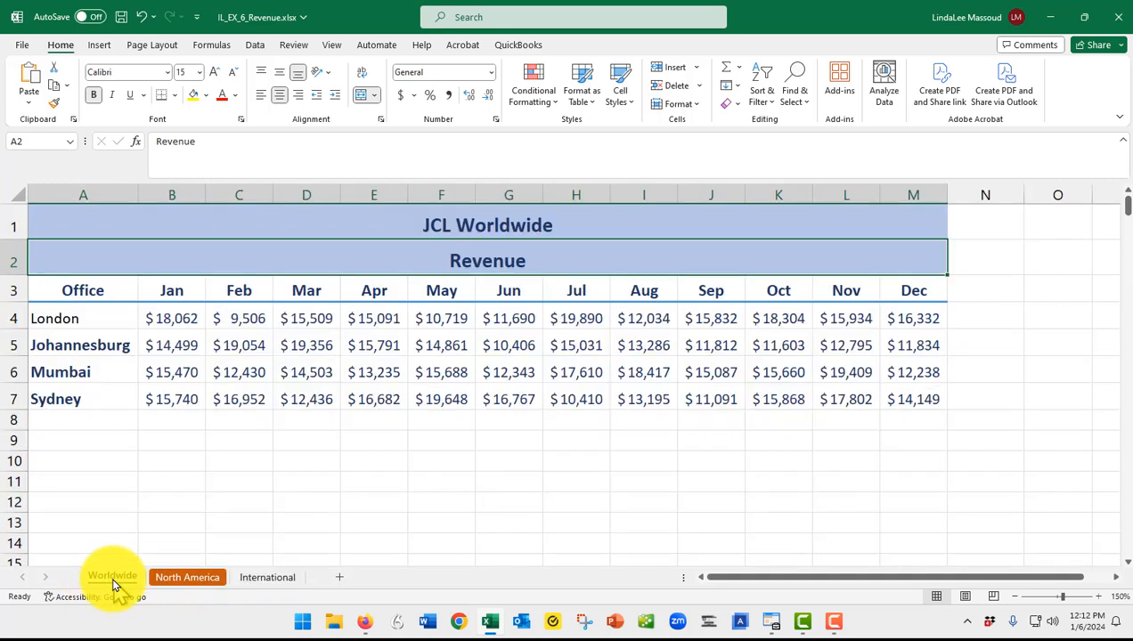
shift+click(255, 575)
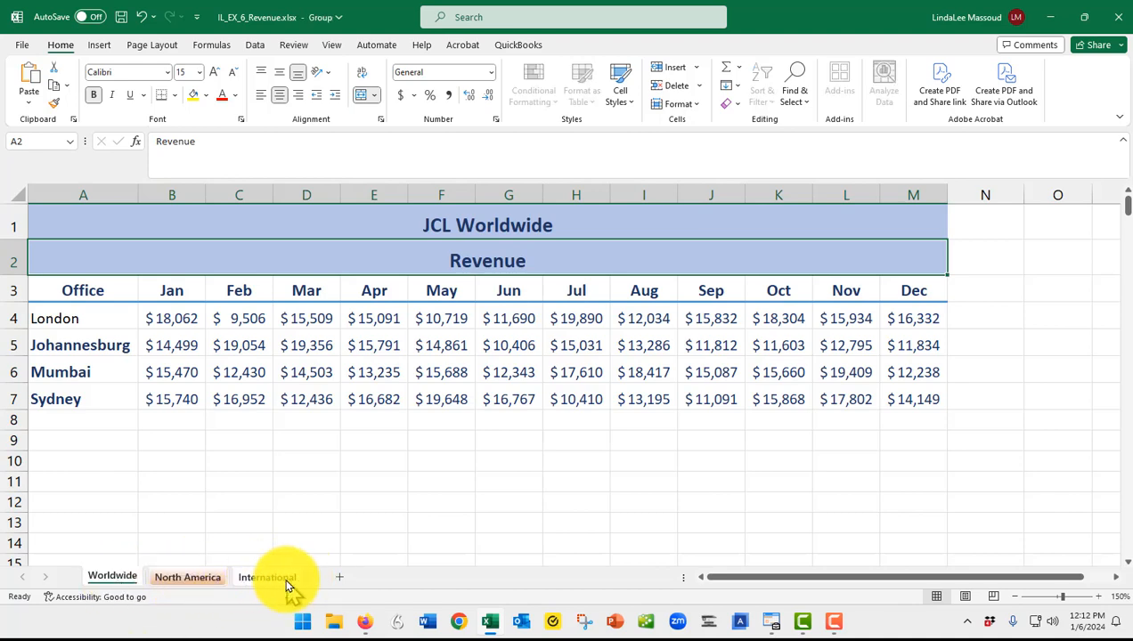
right_click(285, 579)
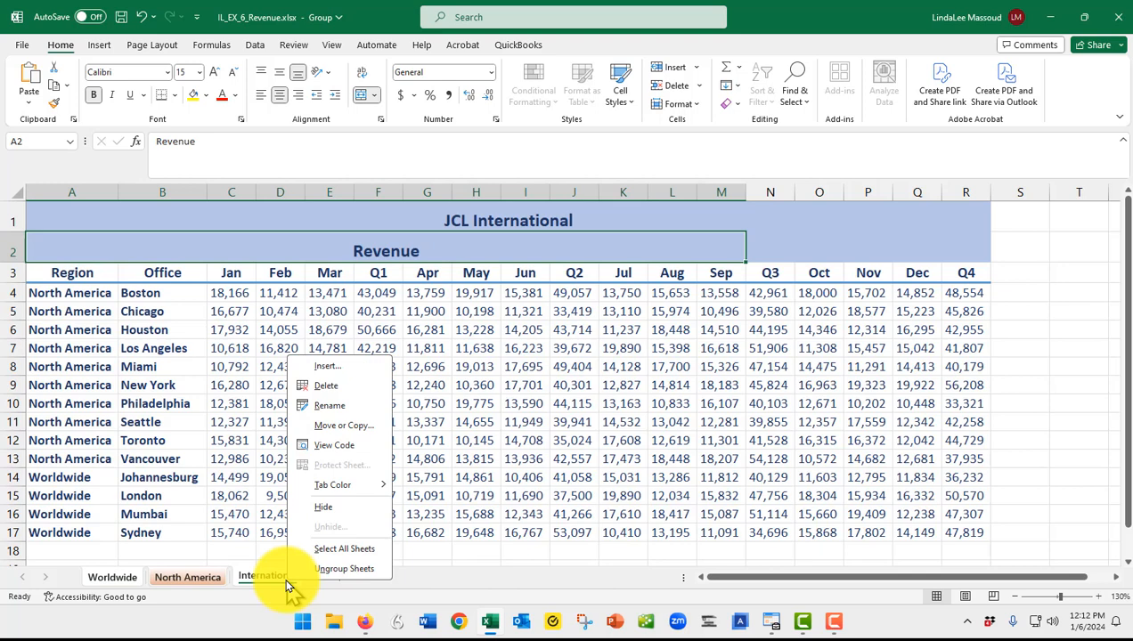
click(340, 570)
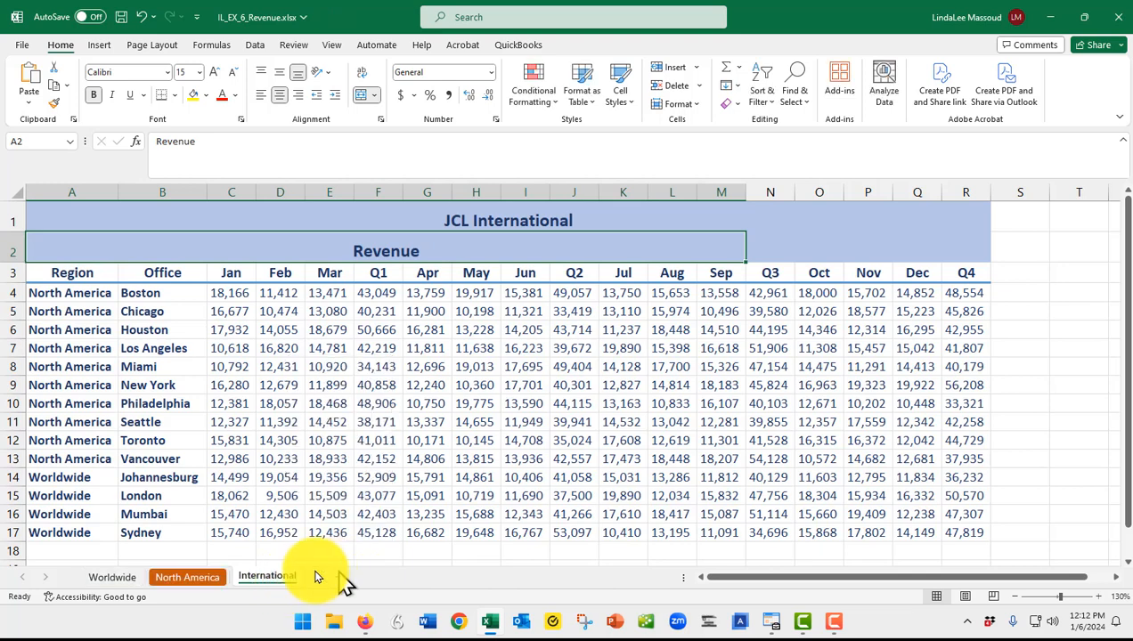
click(350, 517)
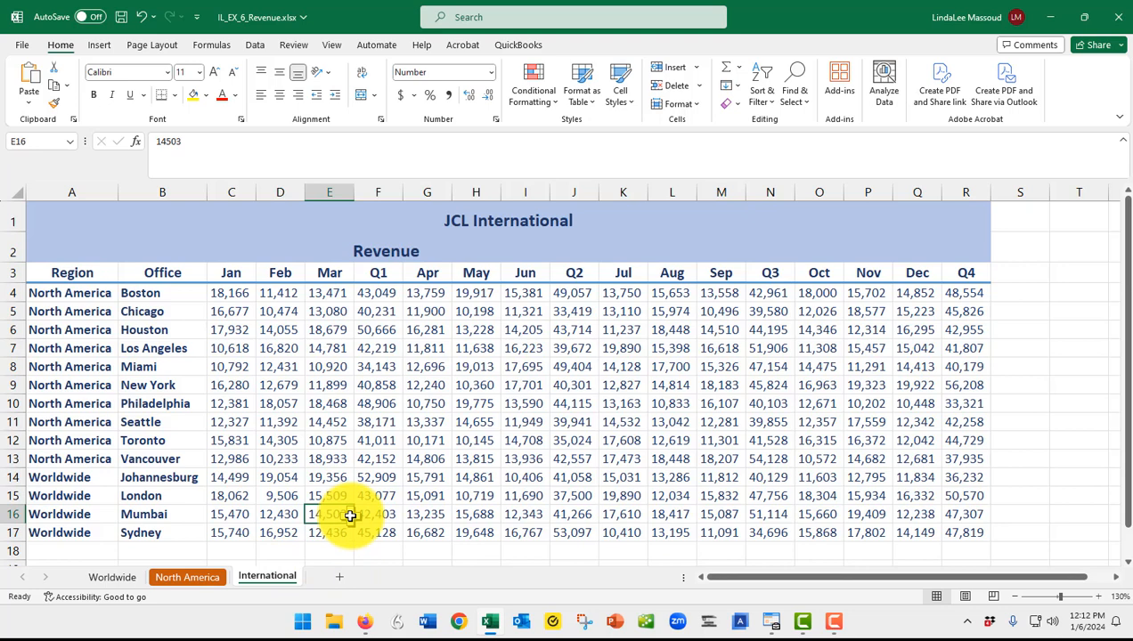
Regroup Worldwide through International and add a page header with the author's full name in its center section.
click(113, 578)
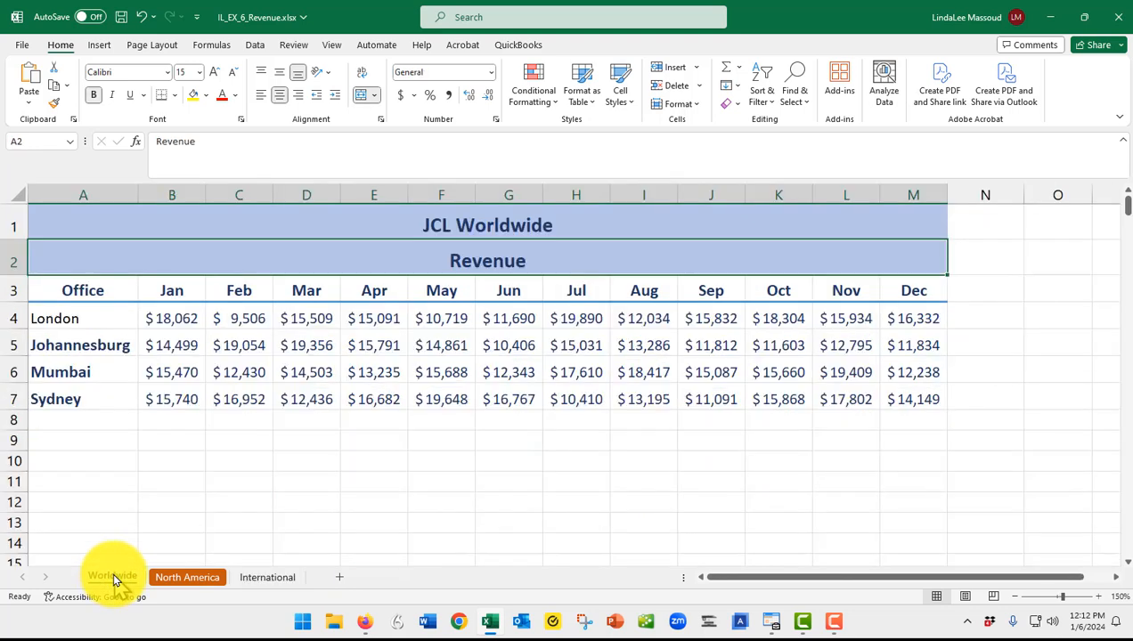
shift+click(260, 577)
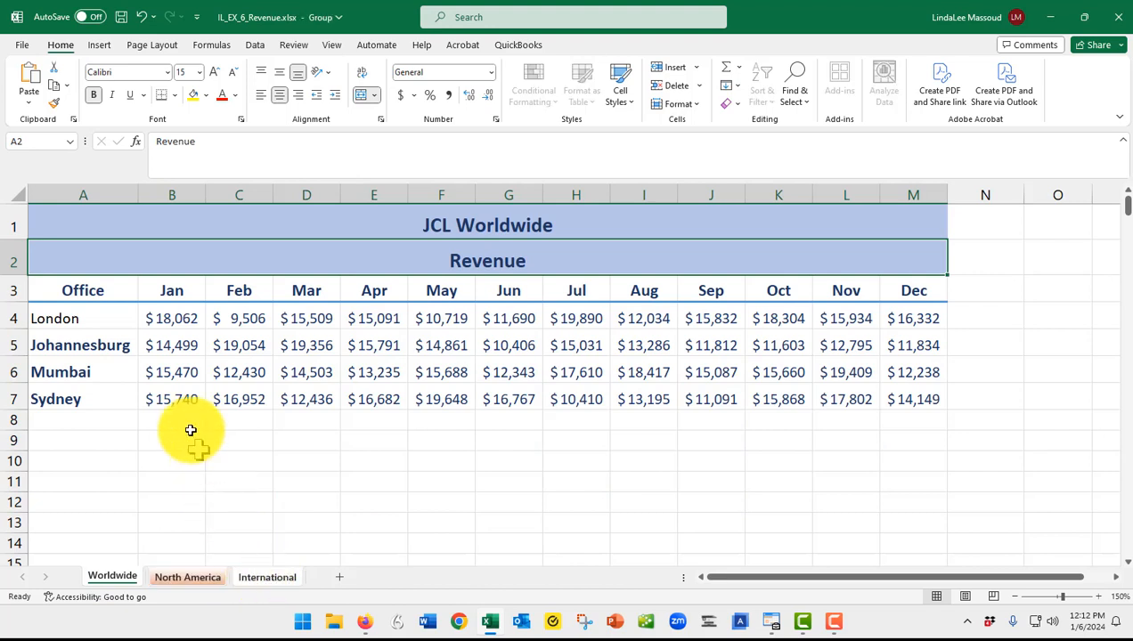
click(100, 46)
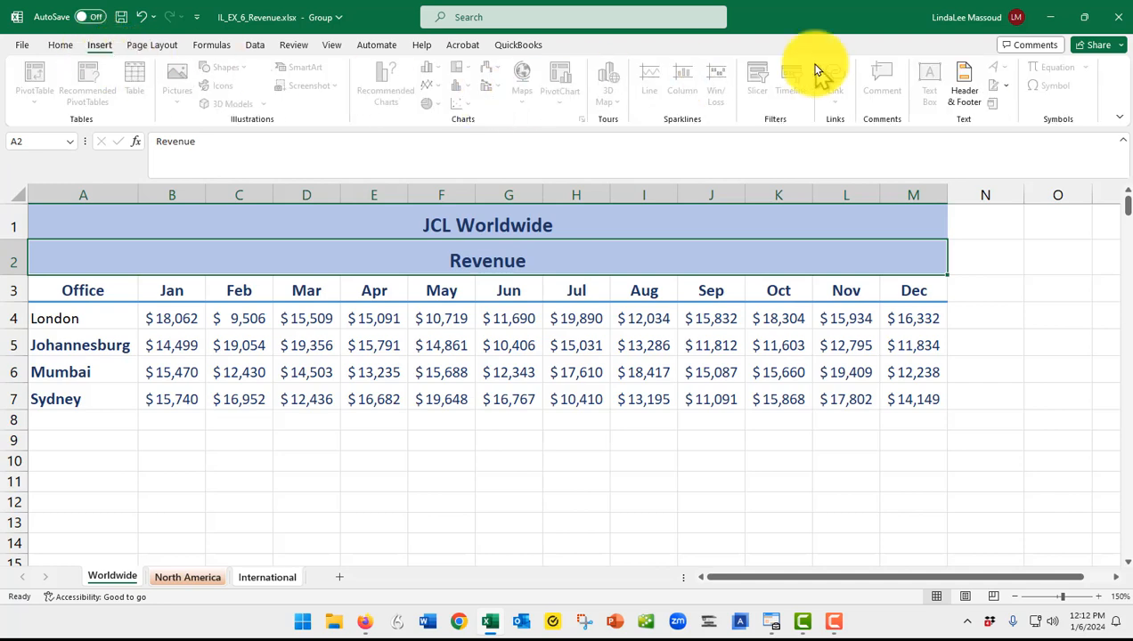
click(968, 80)
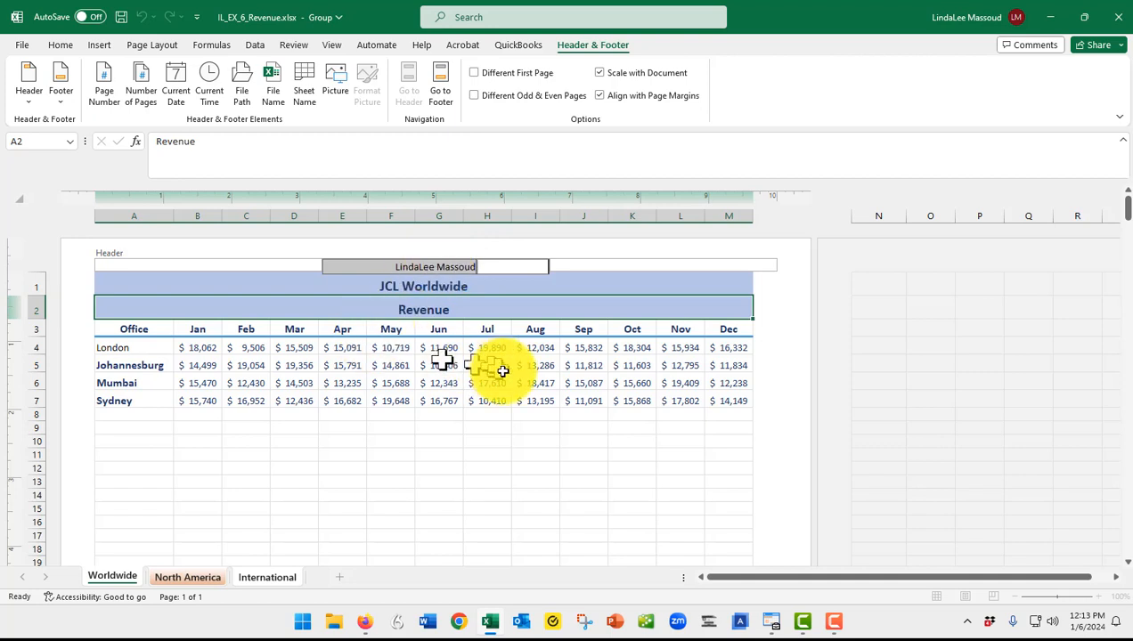
click(432, 381)
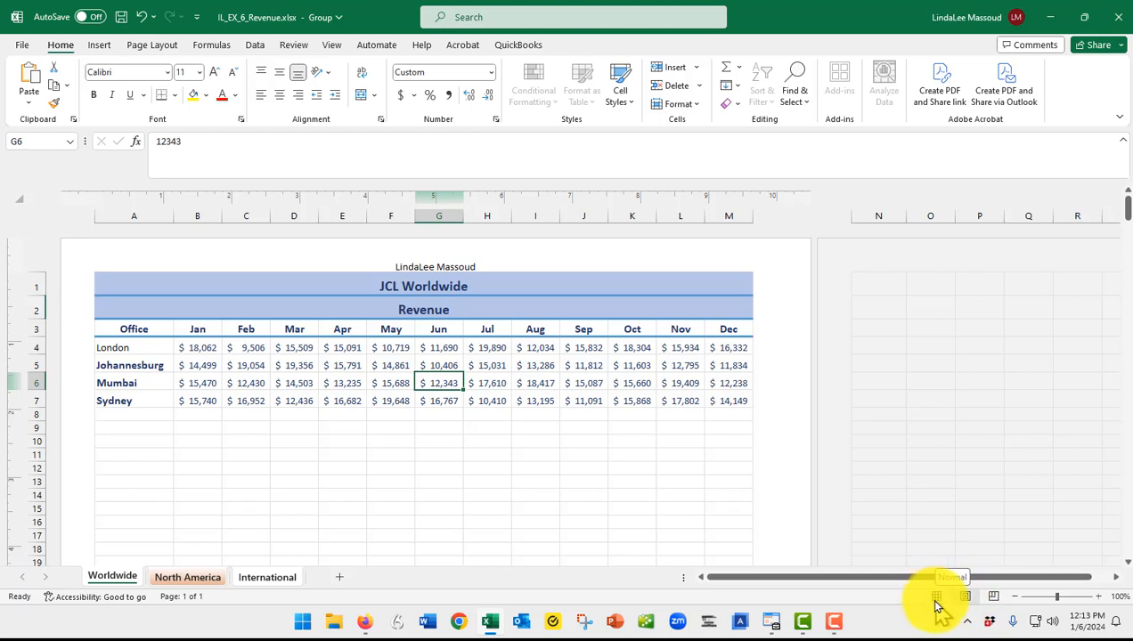
Return the grouped sheets to Normal view and go to cell A1.
click(936, 597)
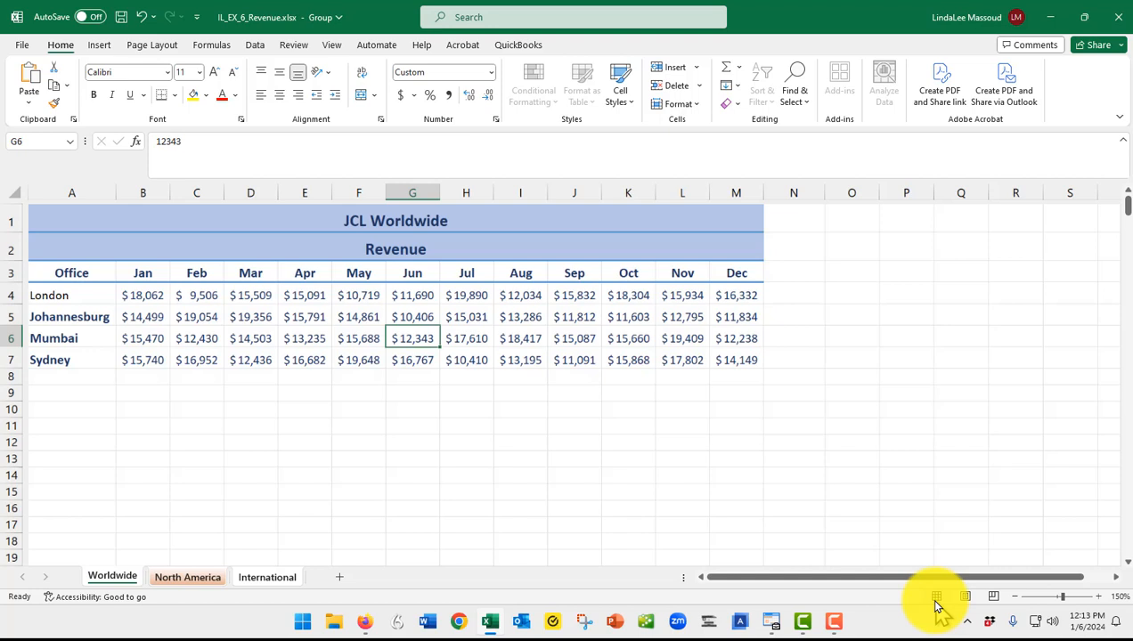
click(25, 143)
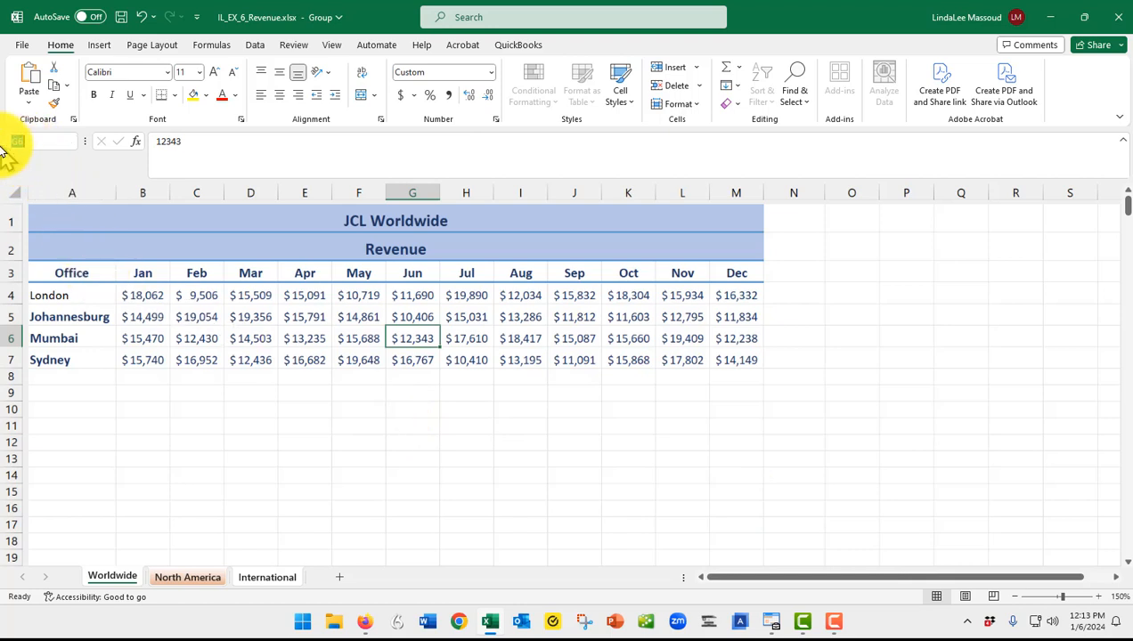
text(ac)
click(28, 141)
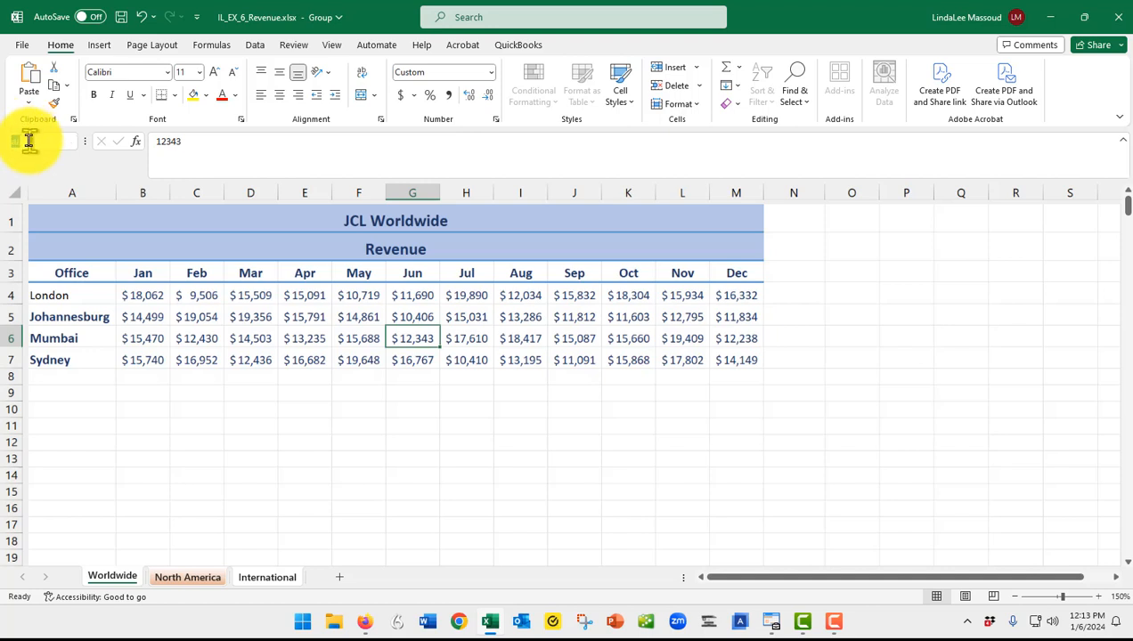
text(a1)
key(Return)
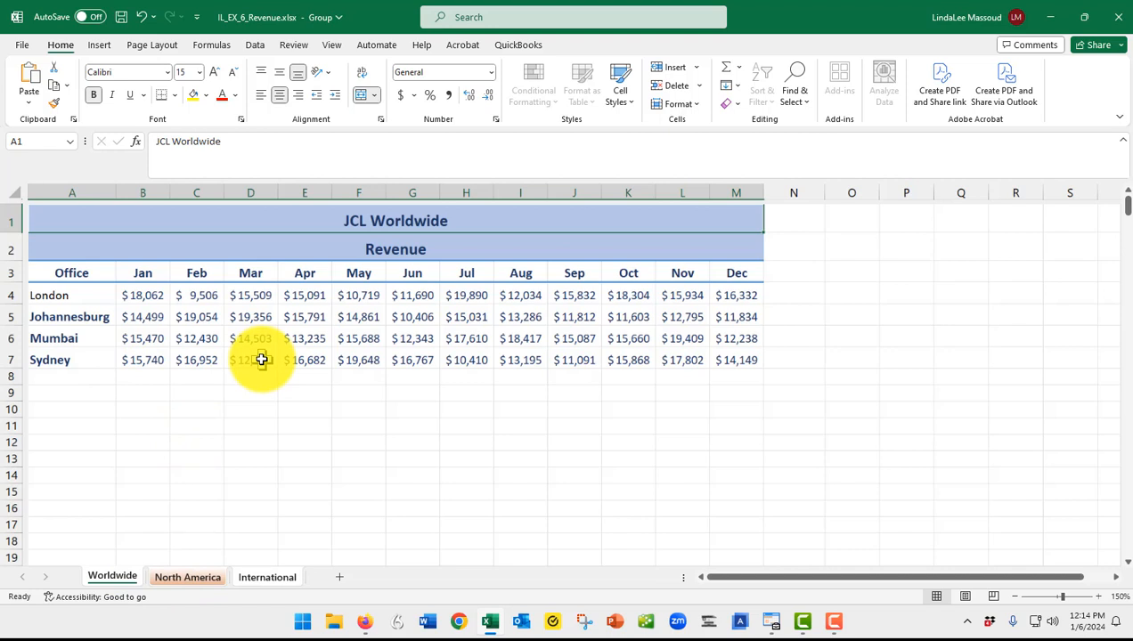
Preview the printout of the grouped sheets and examine the layout of each page through page 4.
click(21, 46)
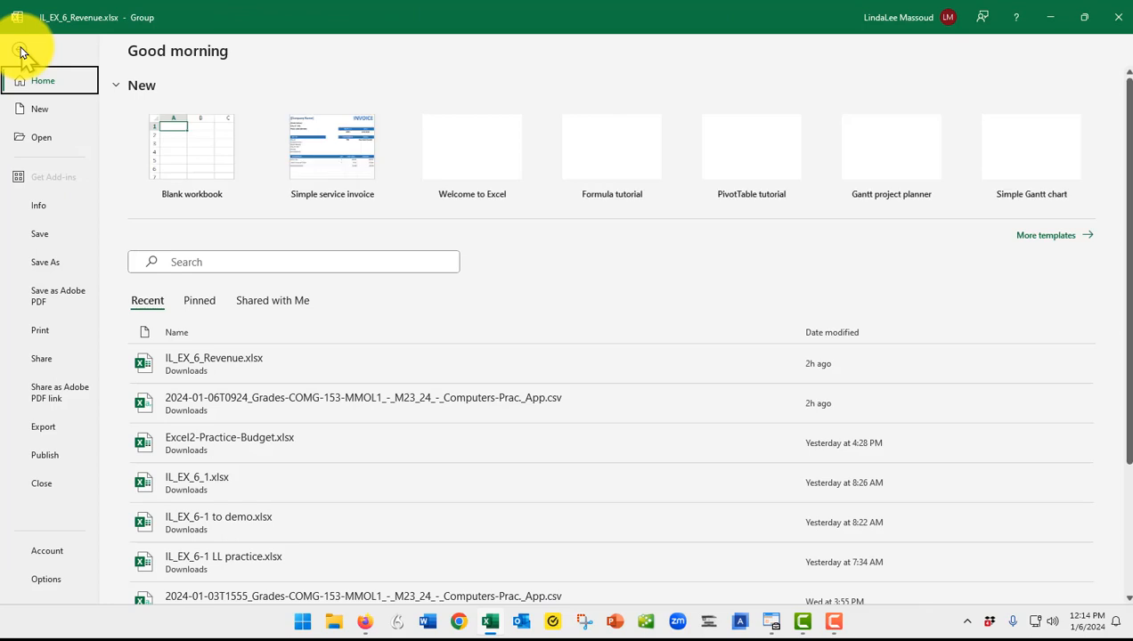
click(40, 331)
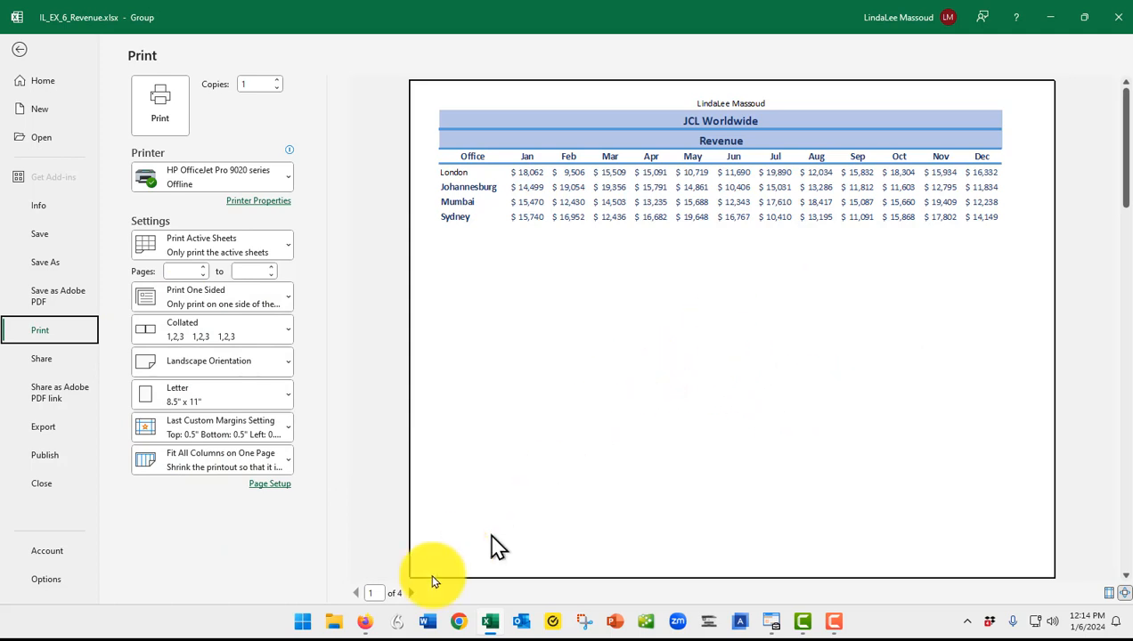
click(411, 593)
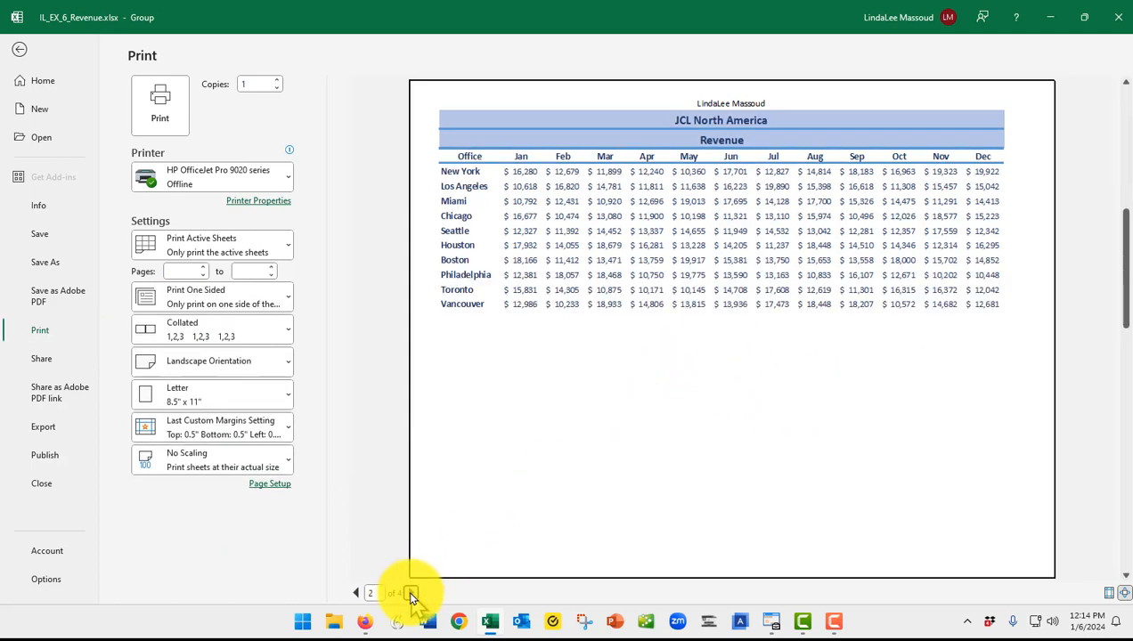
click(411, 593)
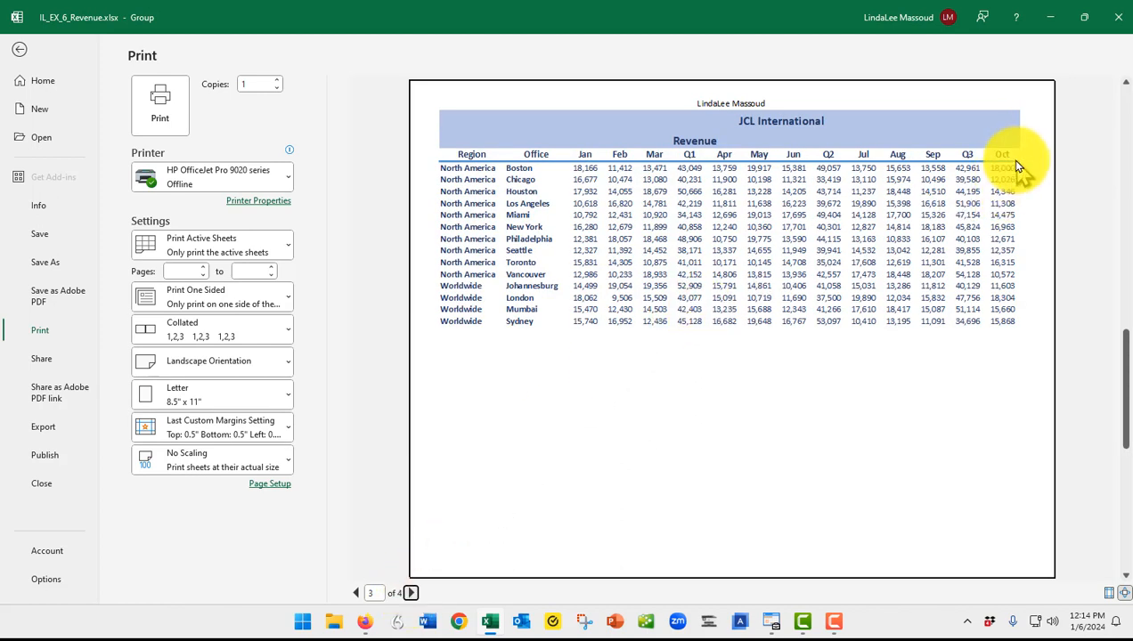
click(410, 594)
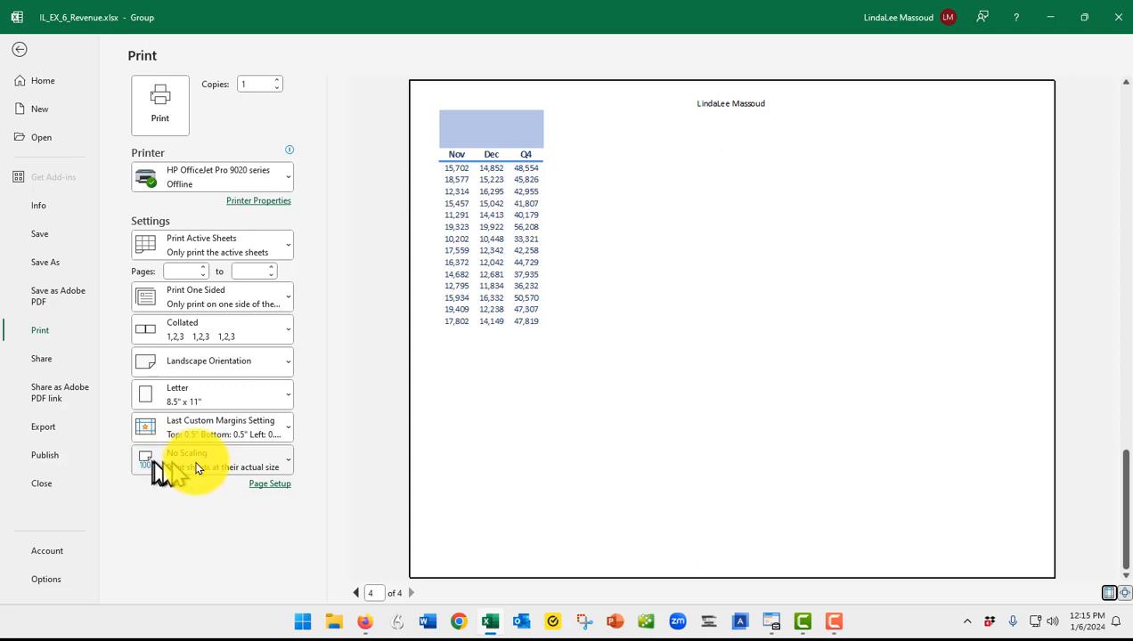
Scale the International sheet's printout to Fit All Columns on One Page.
click(227, 468)
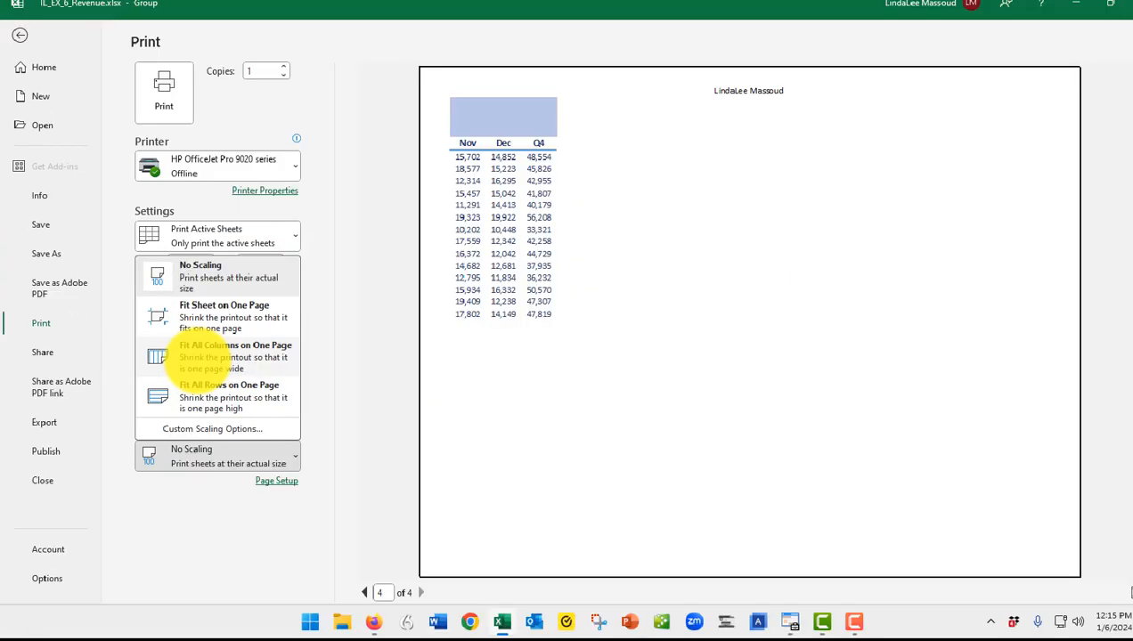
key(Escape)
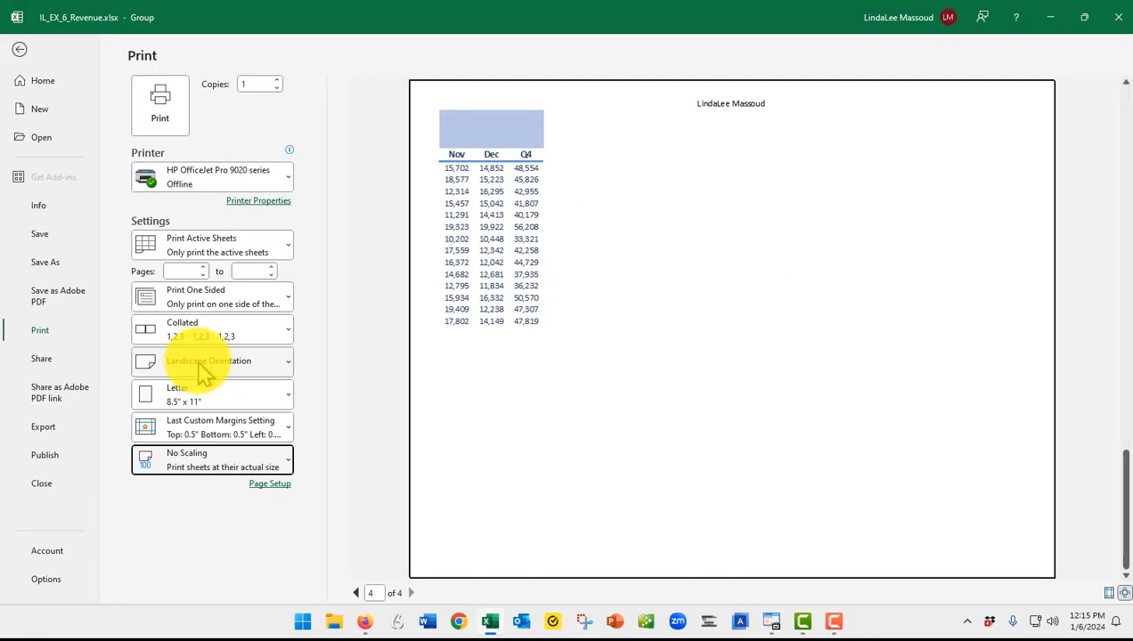
click(203, 460)
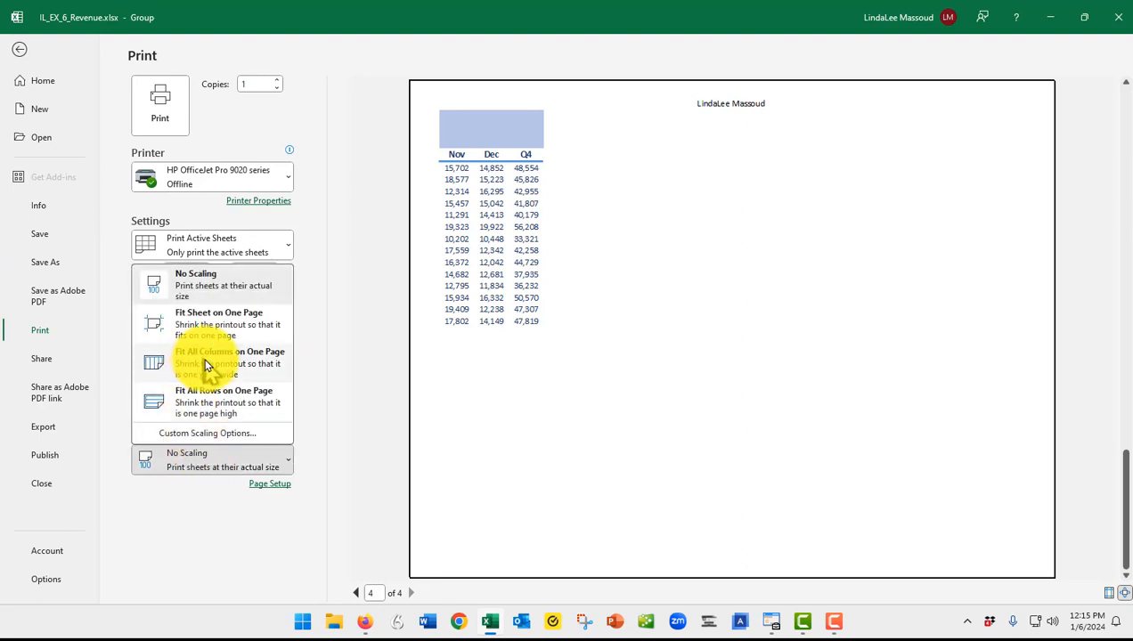
click(204, 357)
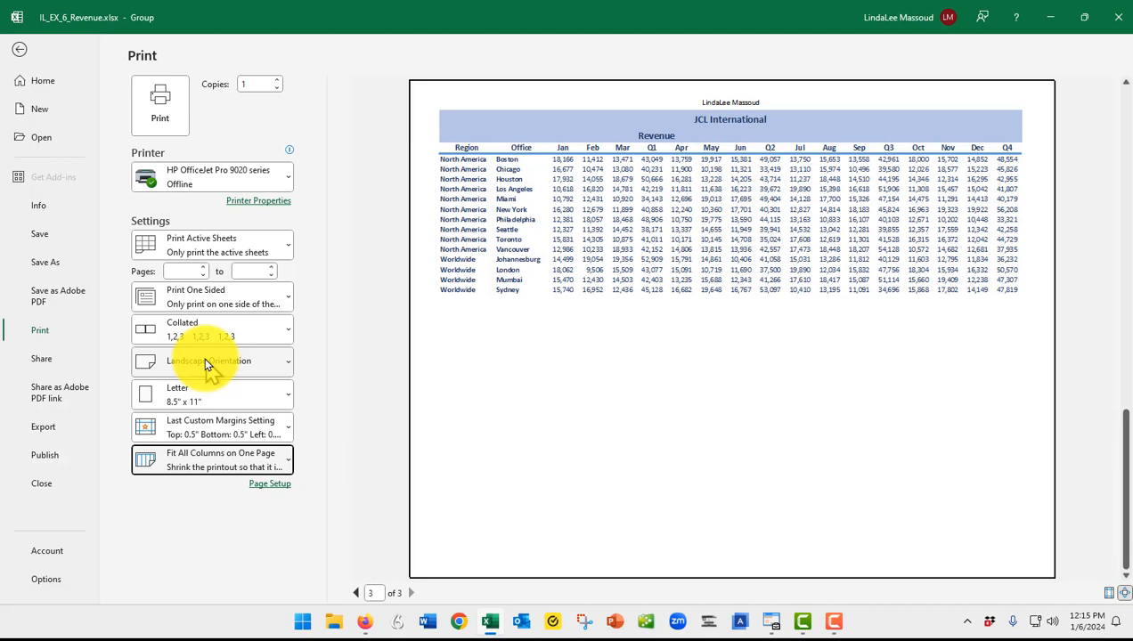
Apply the Wide margins preset to the International sheet's printout.
click(191, 433)
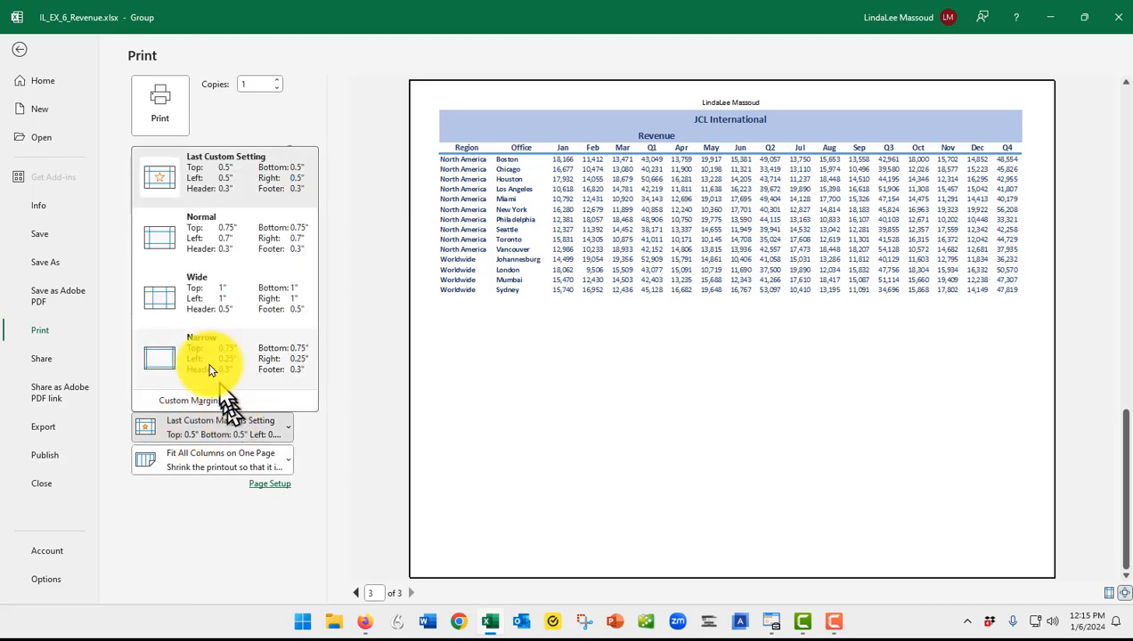
click(217, 295)
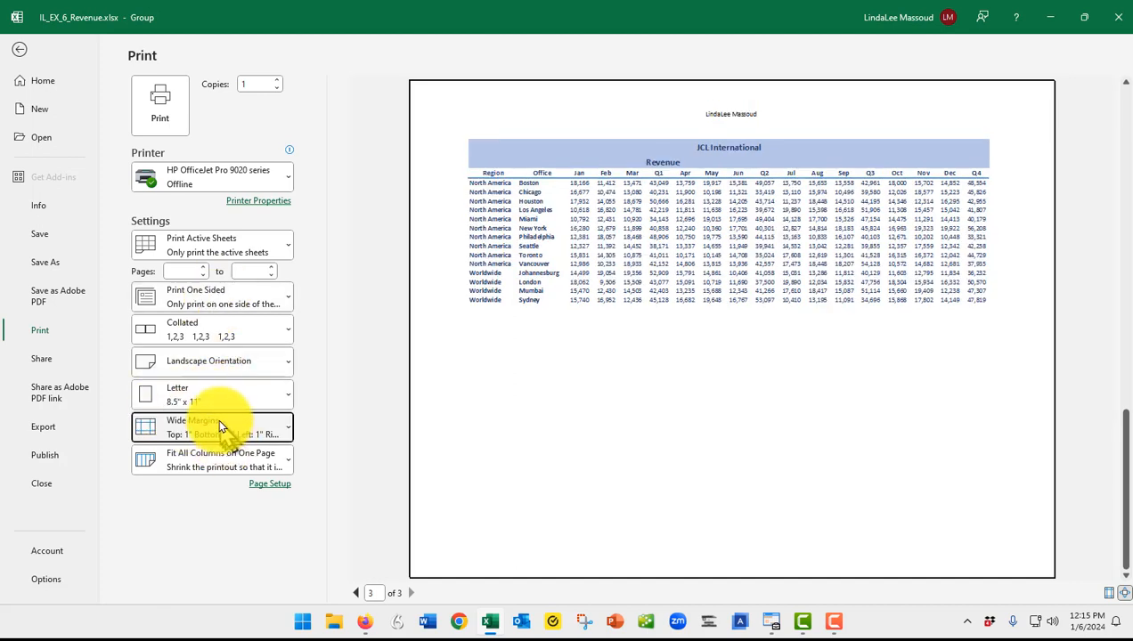
Set custom print margins of 0.5 for top, bottom, left and right, keeping the header and footer distances.
click(225, 432)
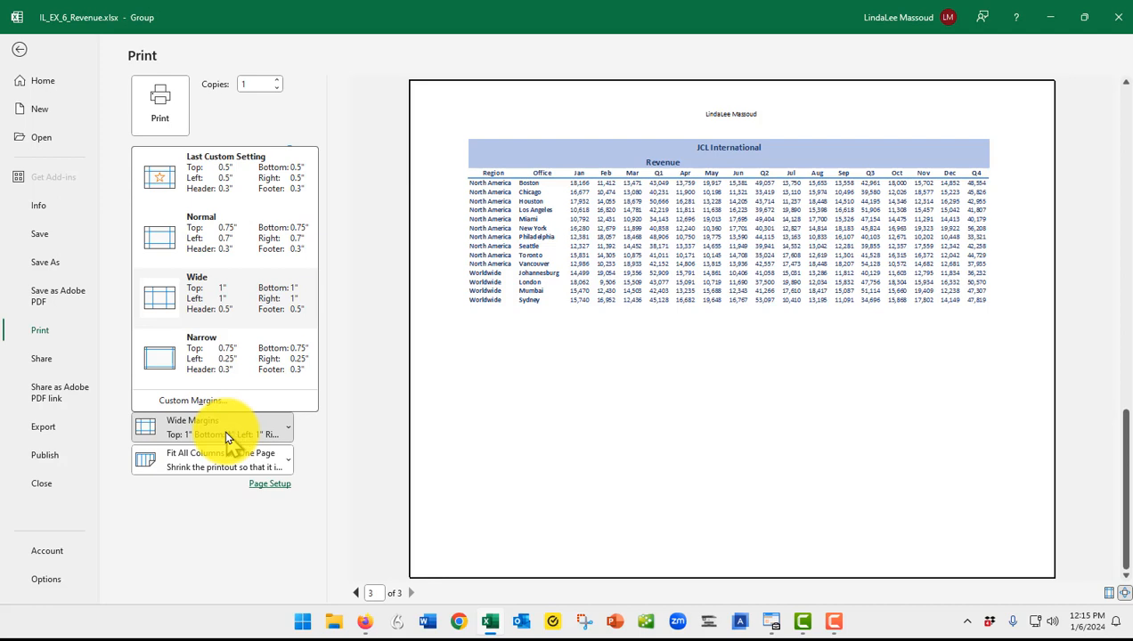
click(181, 402)
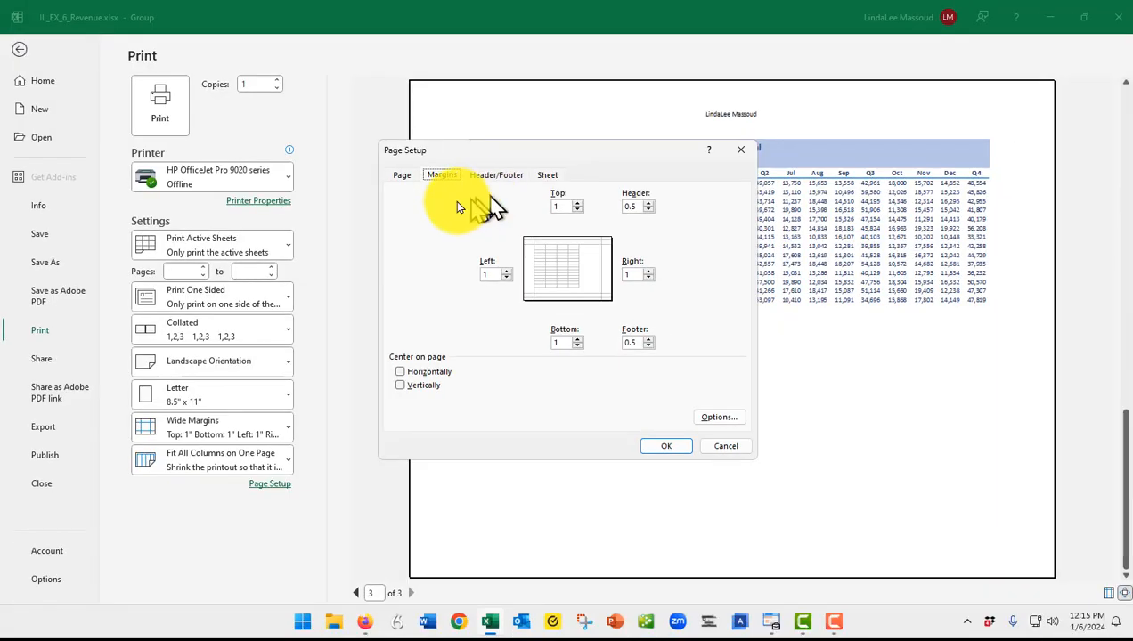
click(577, 210)
click(576, 210)
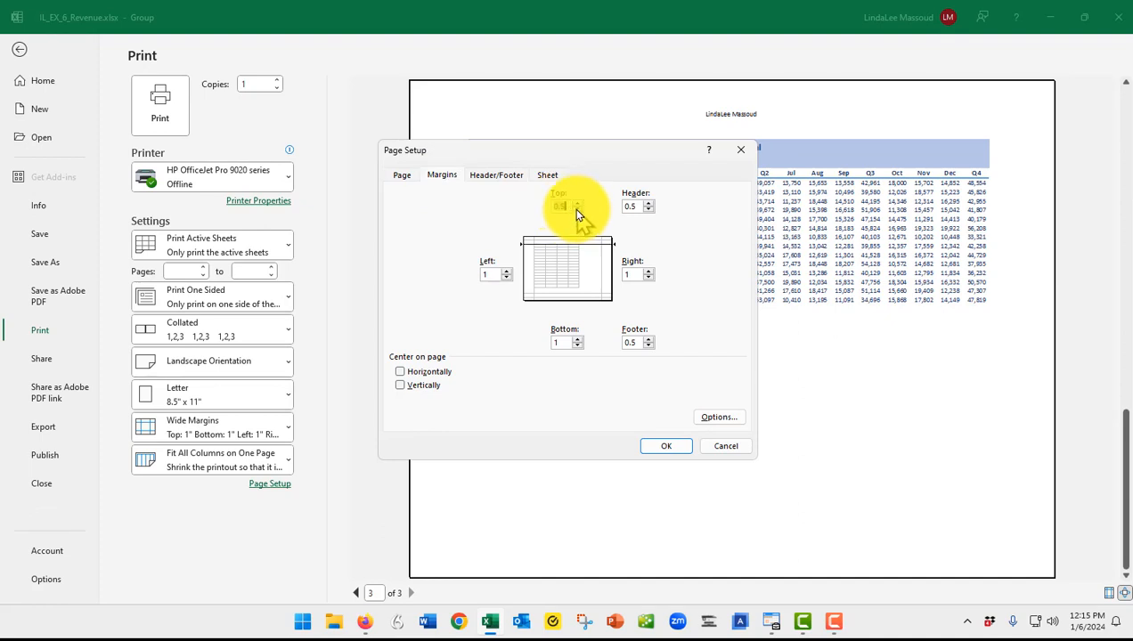
click(577, 347)
click(577, 346)
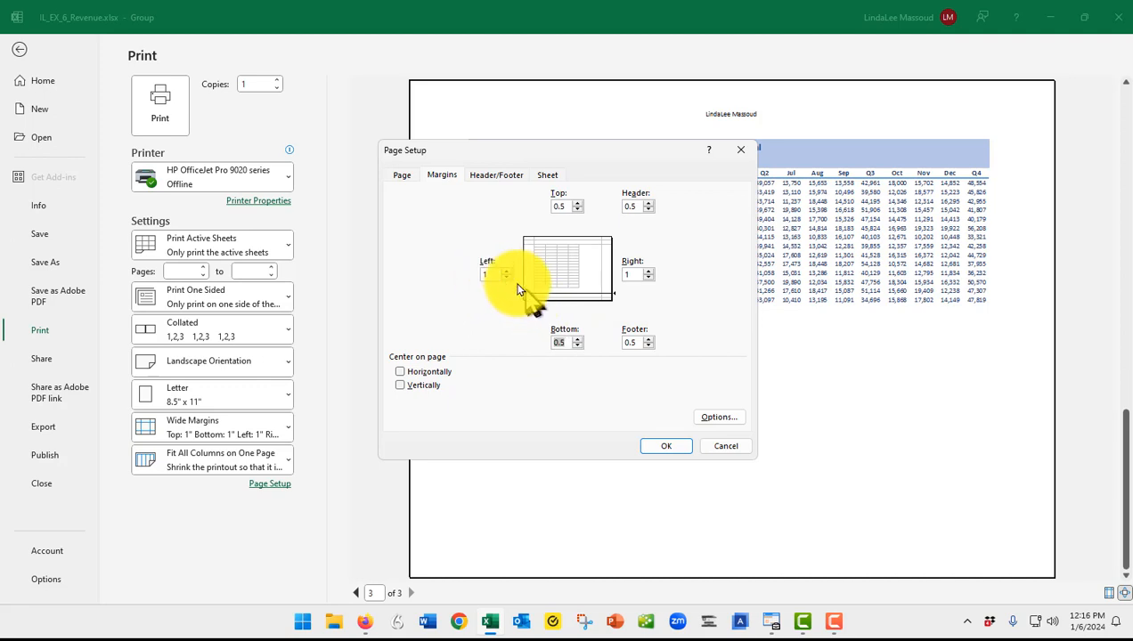
drag(493, 272, 465, 272)
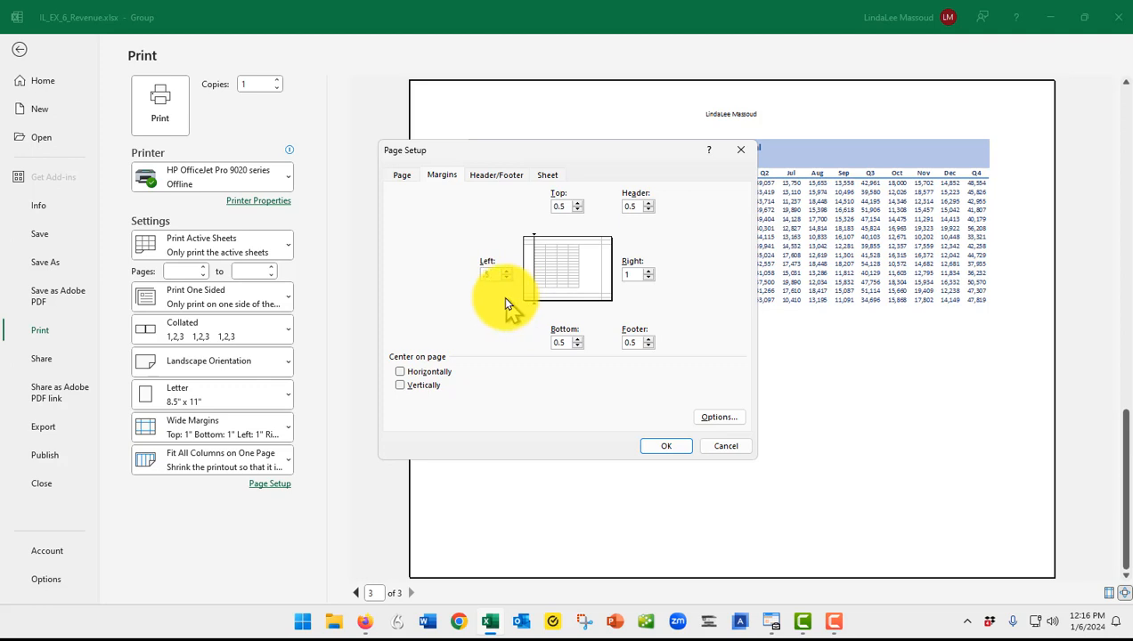
key(Tab)
text(.5)
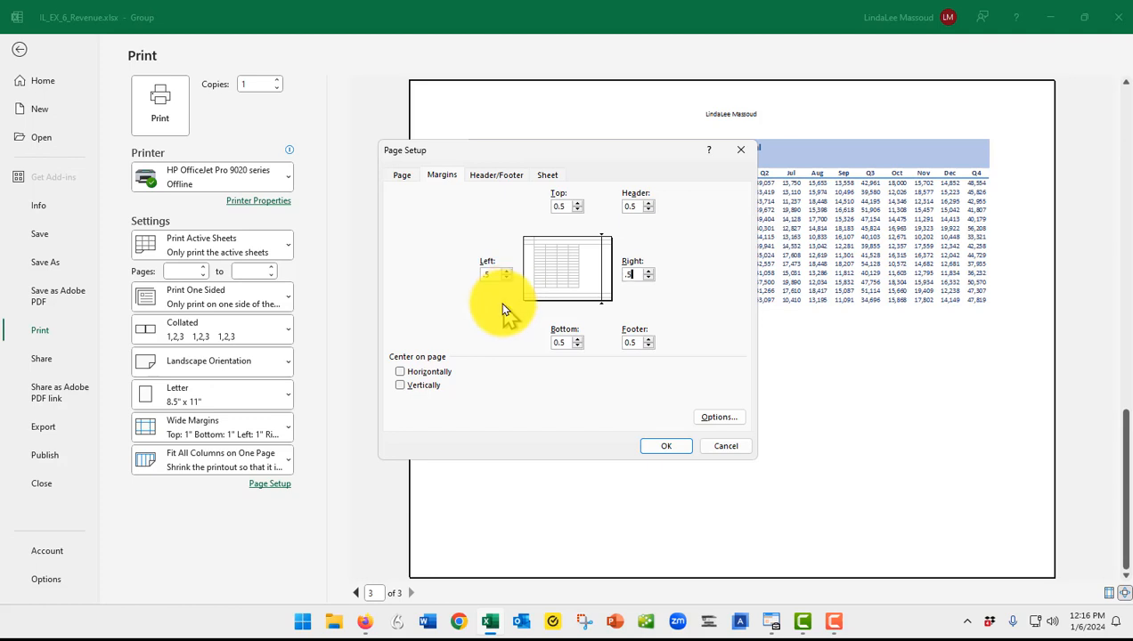
key(Tab)
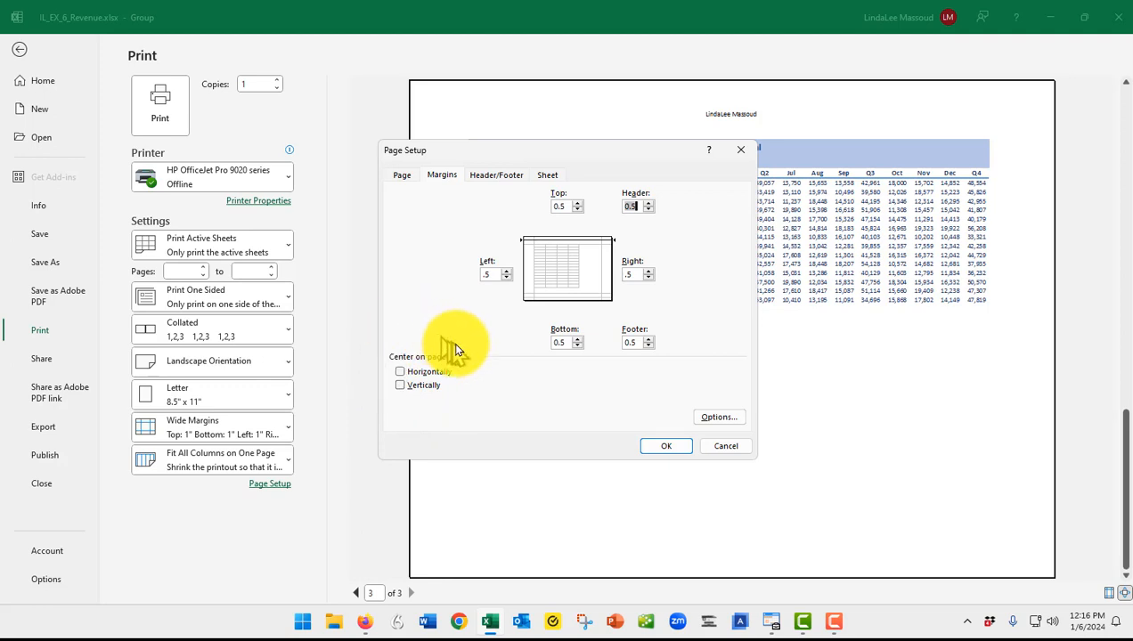
click(664, 447)
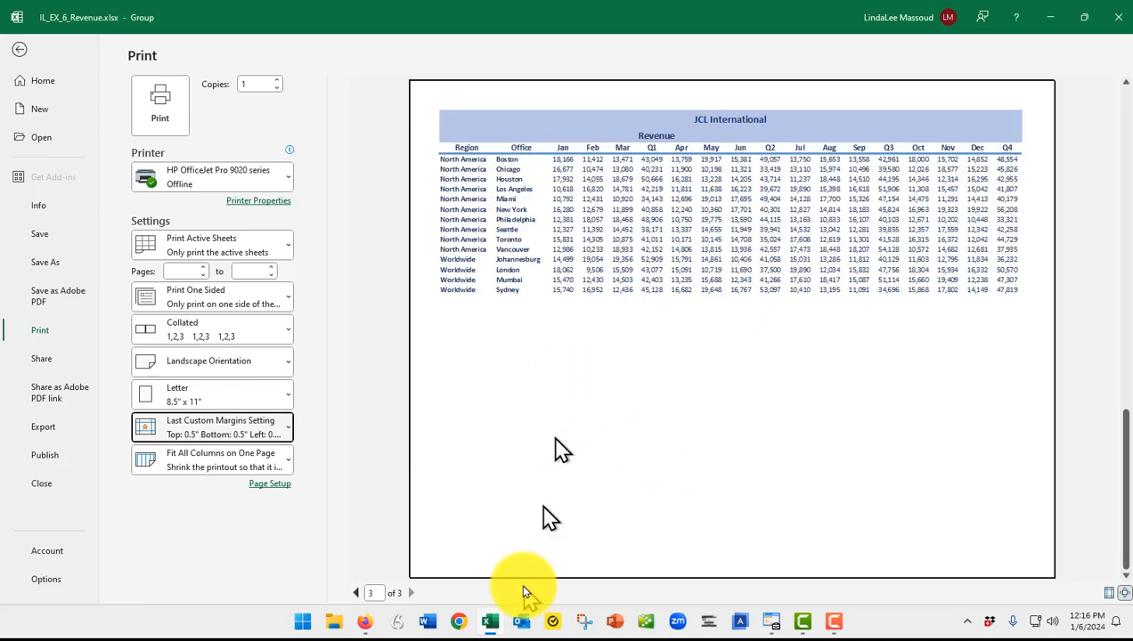
Review the preview pages back to the Worldwide sheet, return to the worksheet and save the workbook.
click(356, 593)
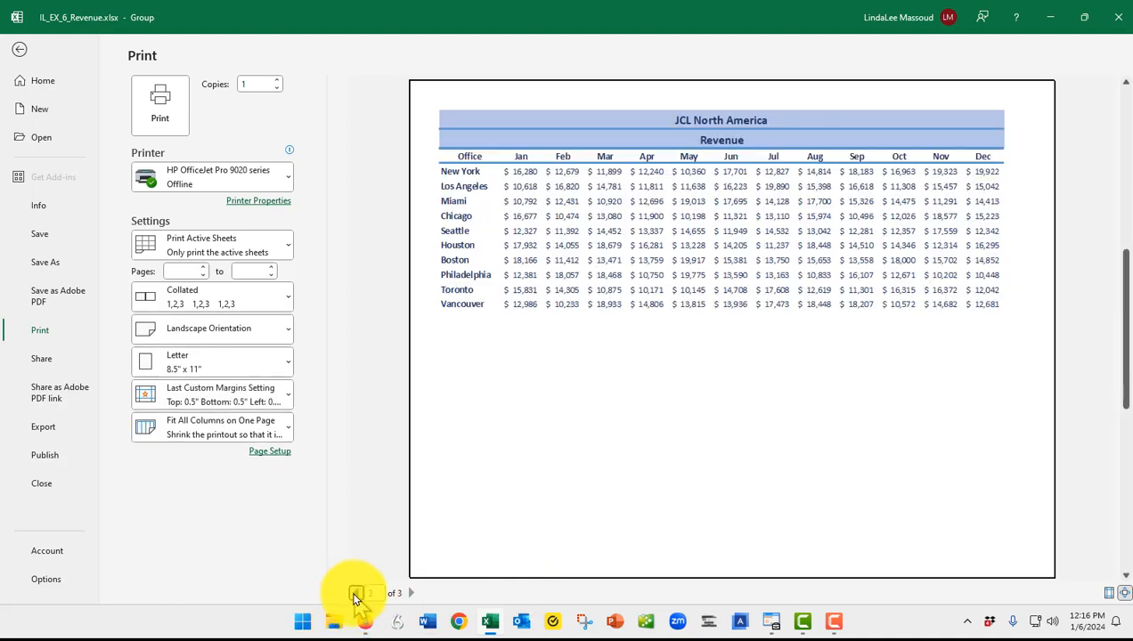
click(356, 593)
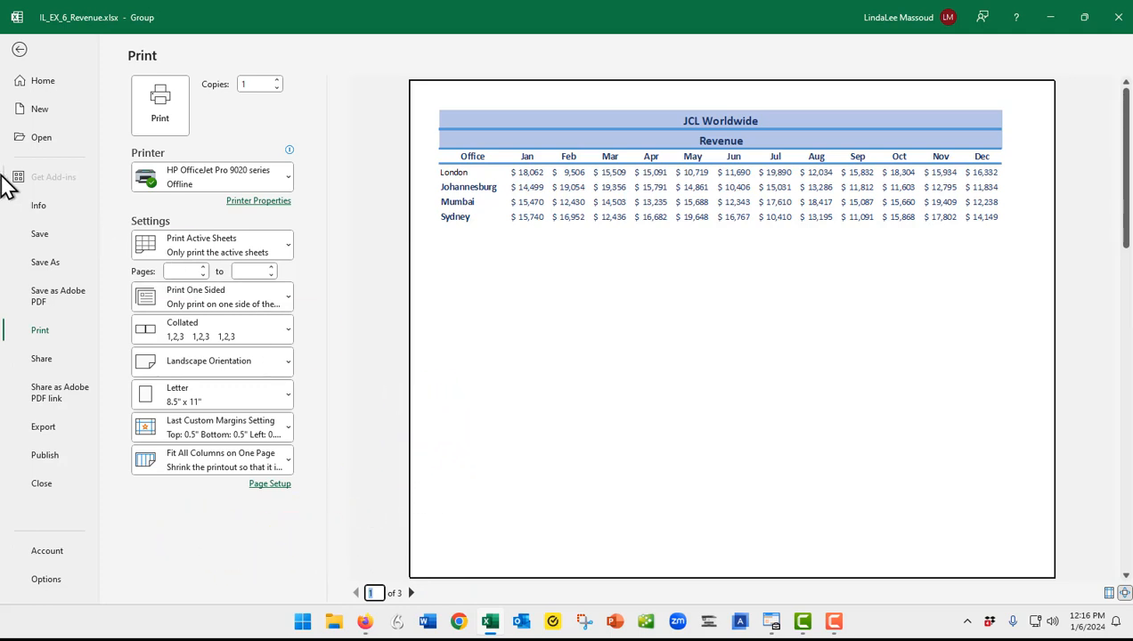
click(19, 55)
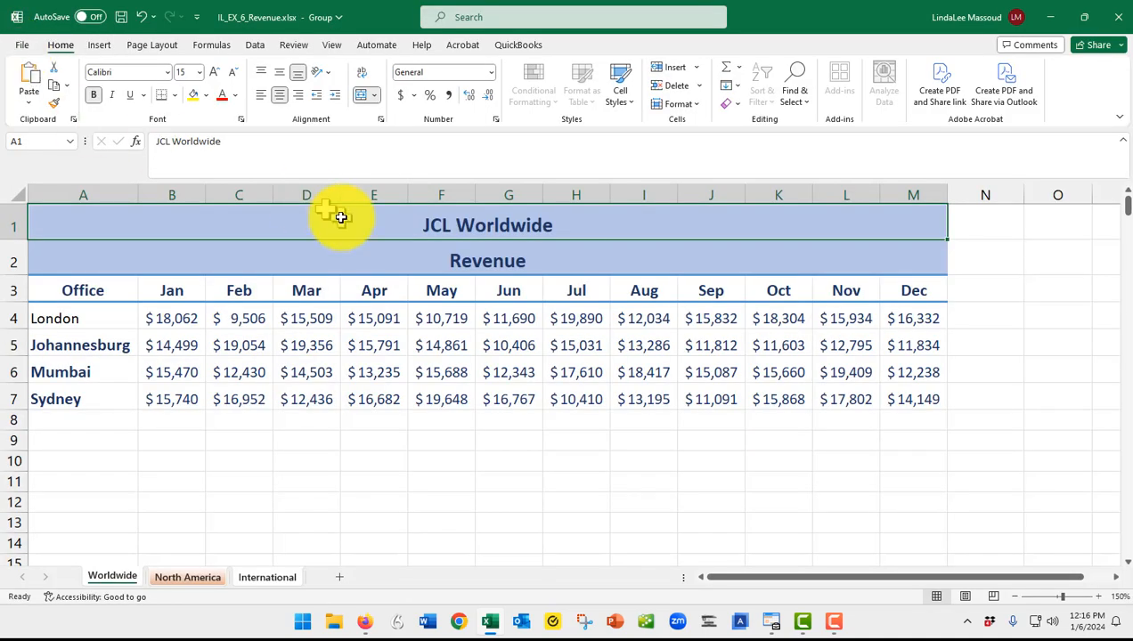
key(ctrl+s)
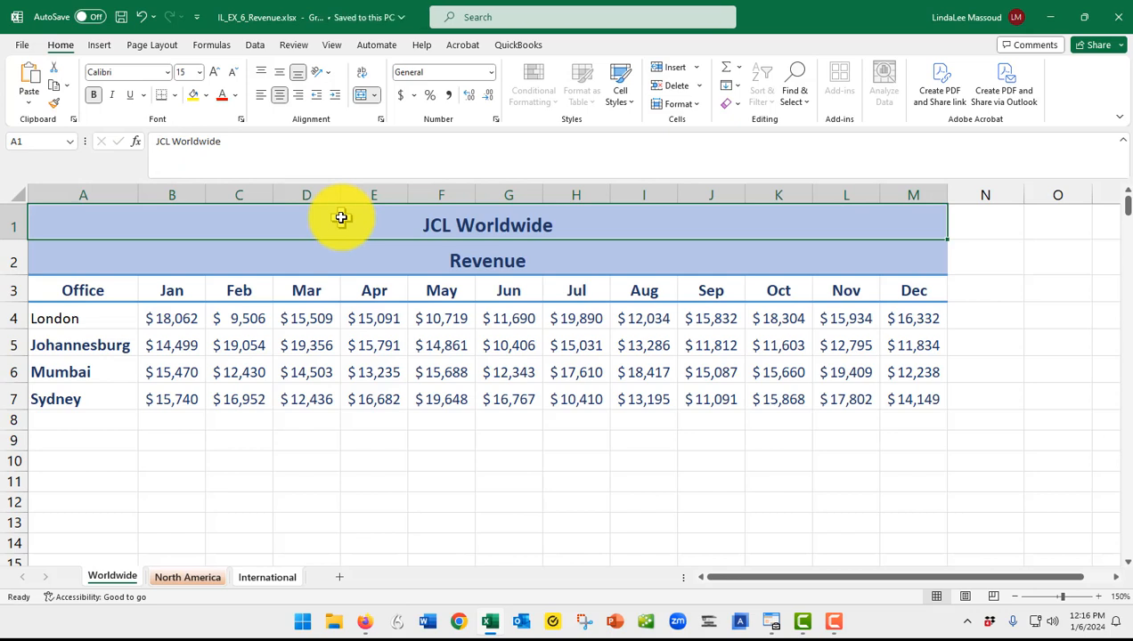